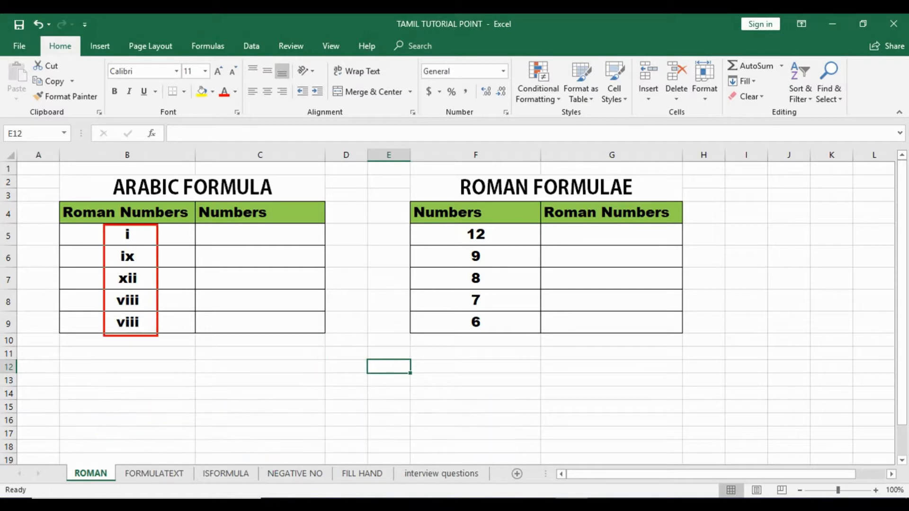
{"action": "left_click_drag", "start_coordinate": [225, 223], "coordinate": [276, 332]}
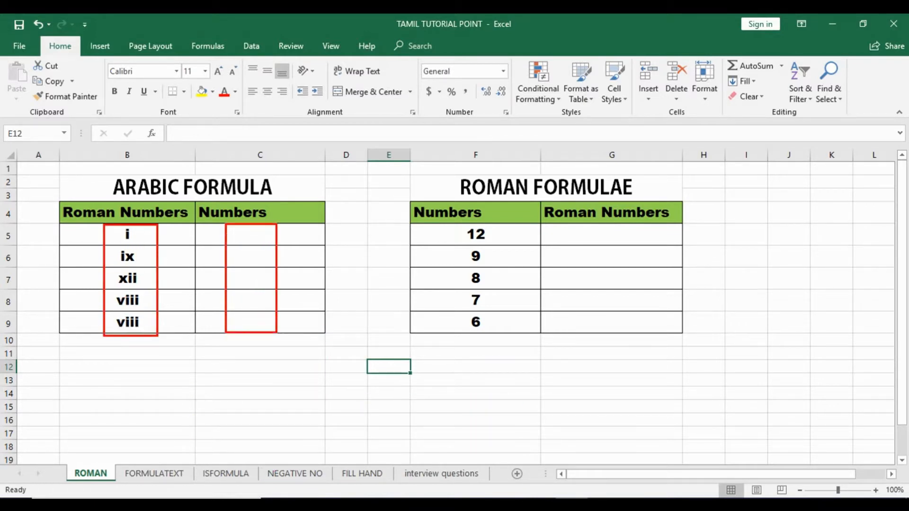
{"action": "left_click_drag", "start_coordinate": [449, 224], "coordinate": [497, 335]}
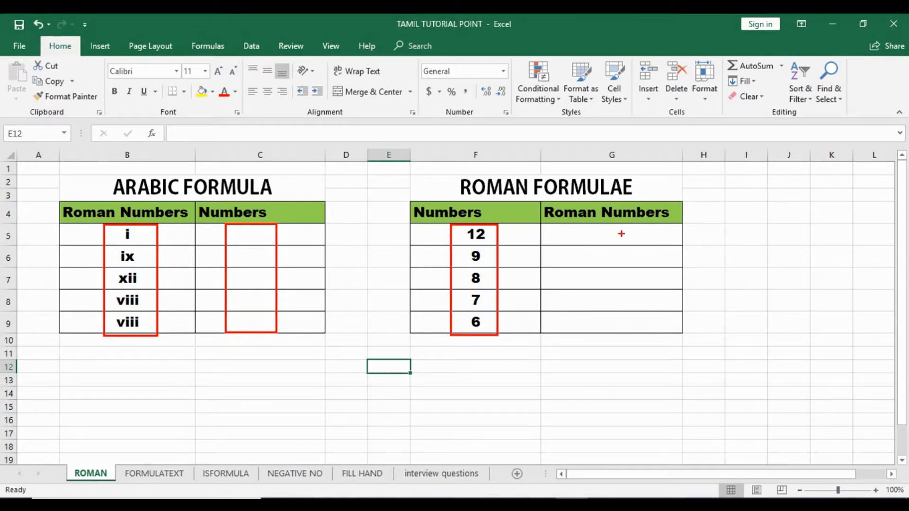
{"action": "left_click_drag", "start_coordinate": [589, 227], "coordinate": [639, 333]}
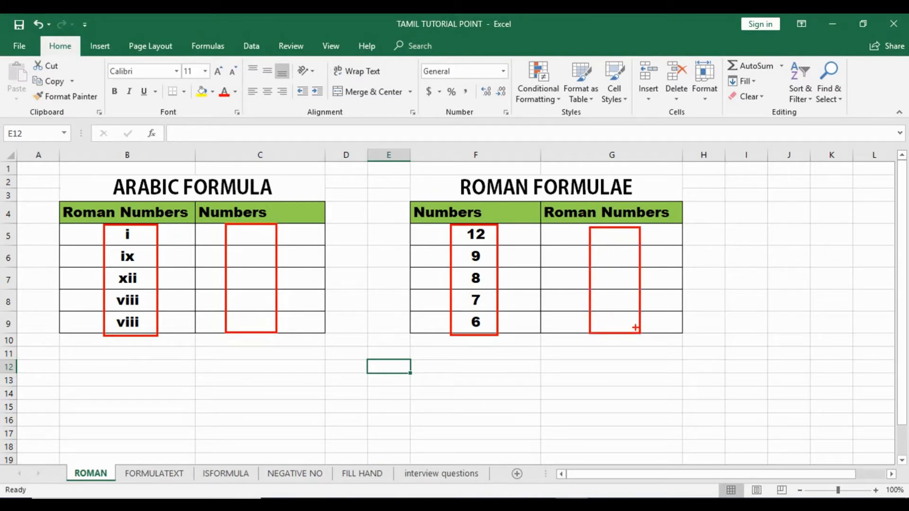
{"action": "key", "text": "Escape"}
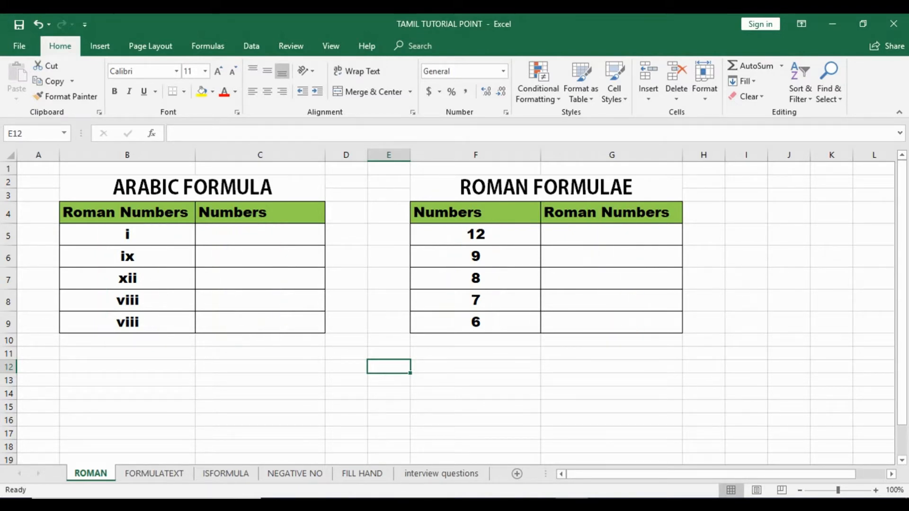
Enter the formula =ARABIC(B5) in cell C5 to convert the first Roman numeral to a number.
{"action": "left_click", "coordinate": [259, 235]}
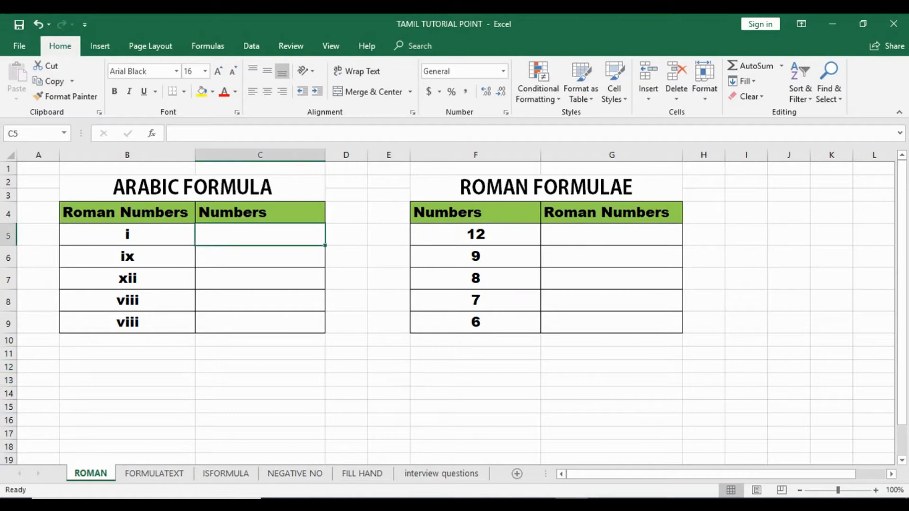
{"action": "type", "text": "="}
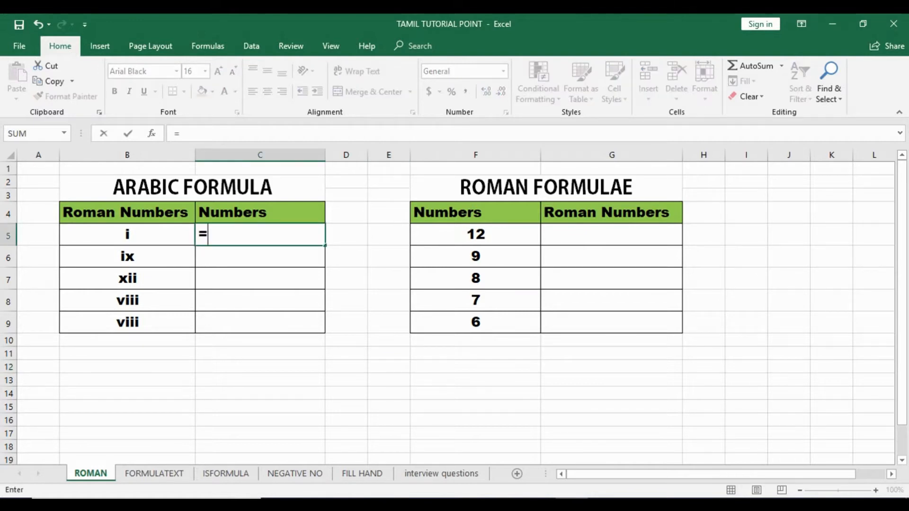
{"action": "type", "text": "AR"}
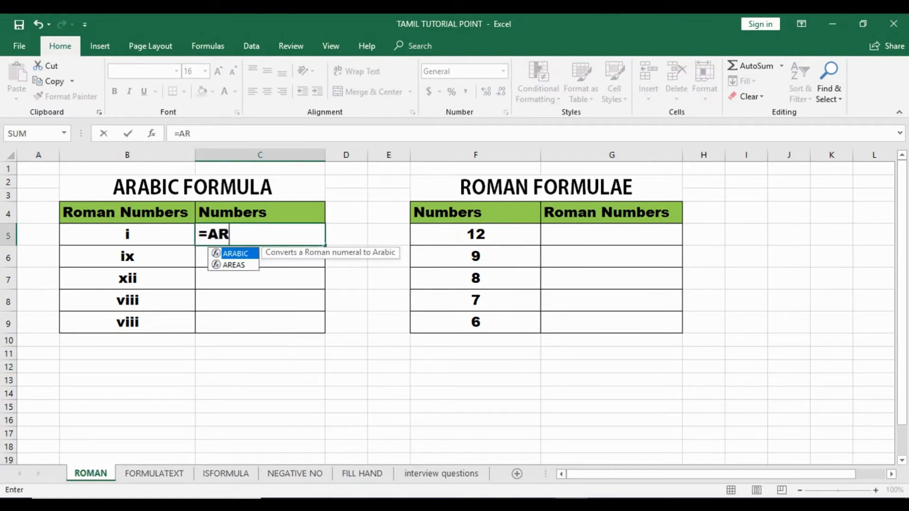
{"action": "type", "text": "ABIC"}
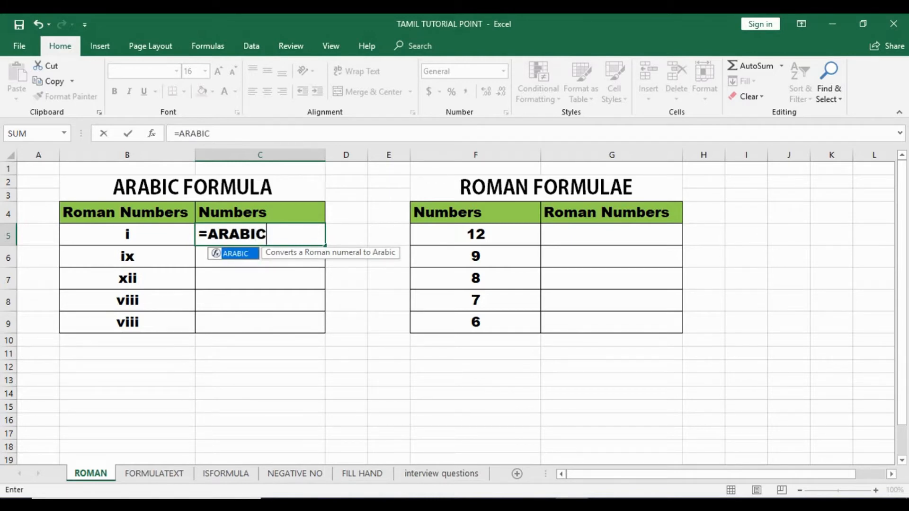
{"action": "type", "text": "("}
{"action": "left_click", "coordinate": [127, 234]}
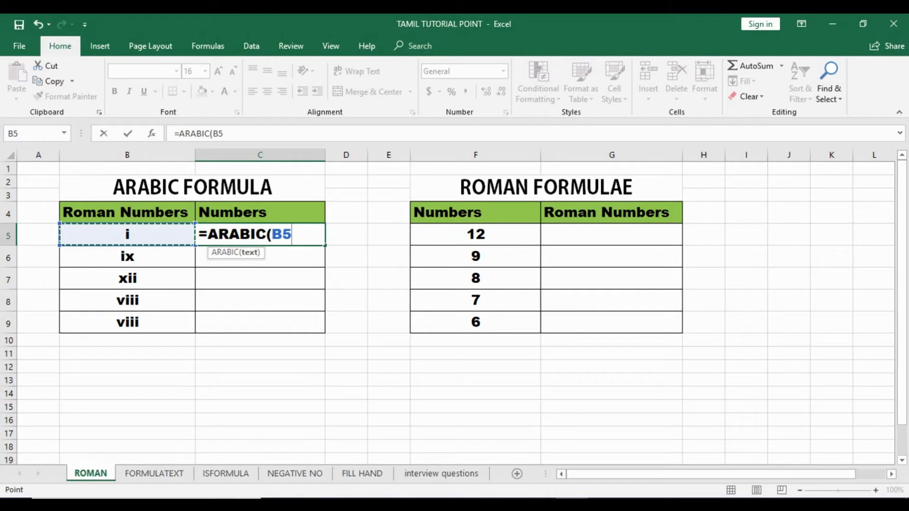
{"action": "type", "text": ")"}
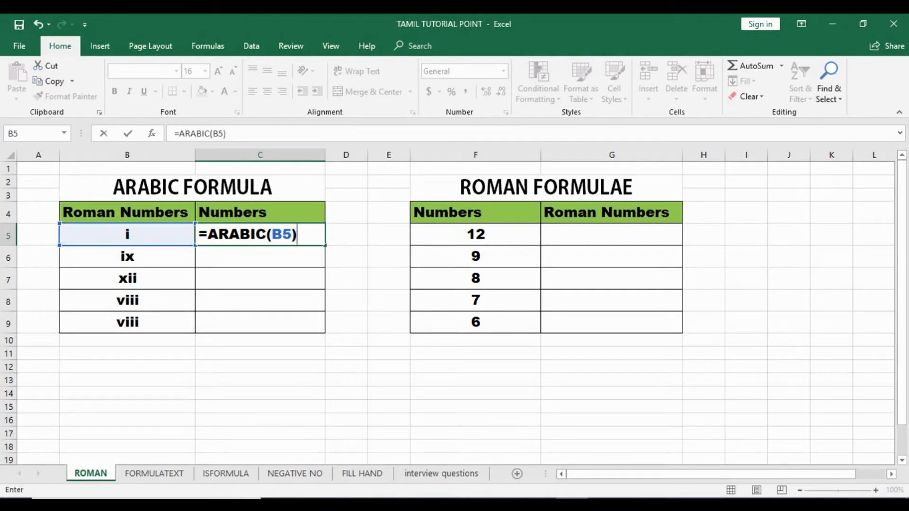
{"action": "key", "text": "Return"}
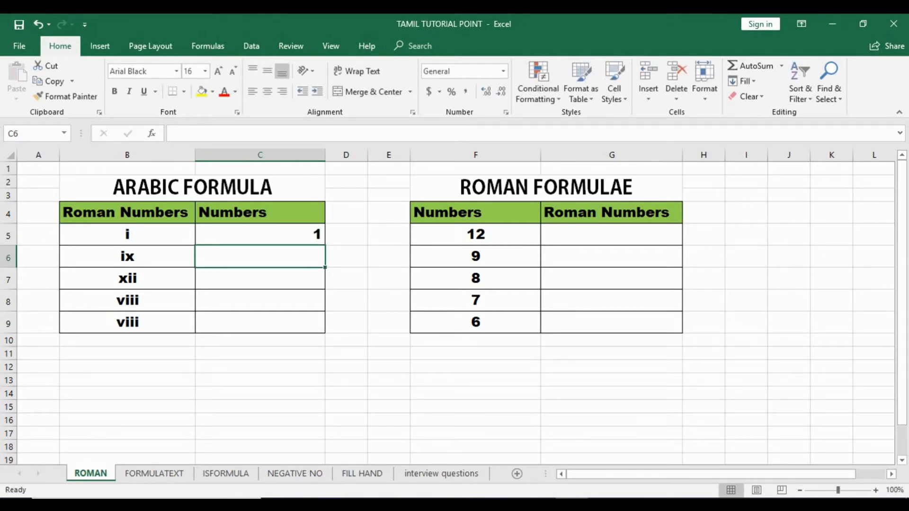
Fill the ARABIC formula from C5 down through C9 to convert the remaining Roman numerals.
{"action": "left_click", "coordinate": [260, 234]}
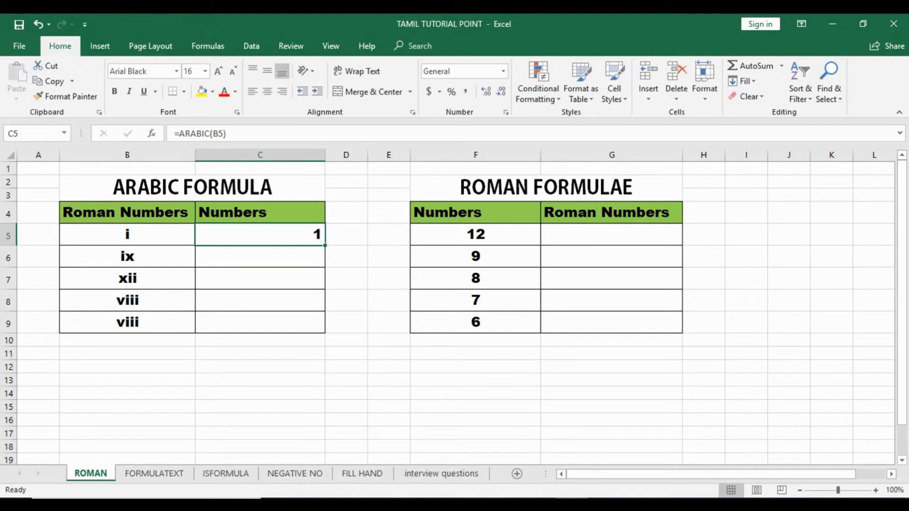
{"action": "left_click_drag", "start_coordinate": [325, 245], "coordinate": [325, 333]}
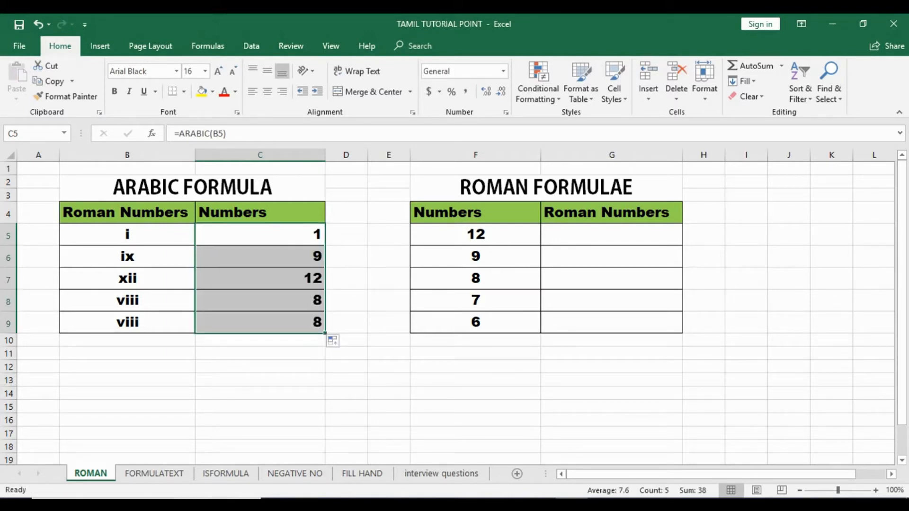
{"action": "key", "text": "ctrl+z"}
{"action": "double_click", "coordinate": [325, 245]}
{"action": "left_click", "coordinate": [475, 234]}
{"action": "left_click_drag", "start_coordinate": [128, 234], "coordinate": [128, 323]}
{"action": "left_click_drag", "start_coordinate": [260, 234], "coordinate": [260, 322]}
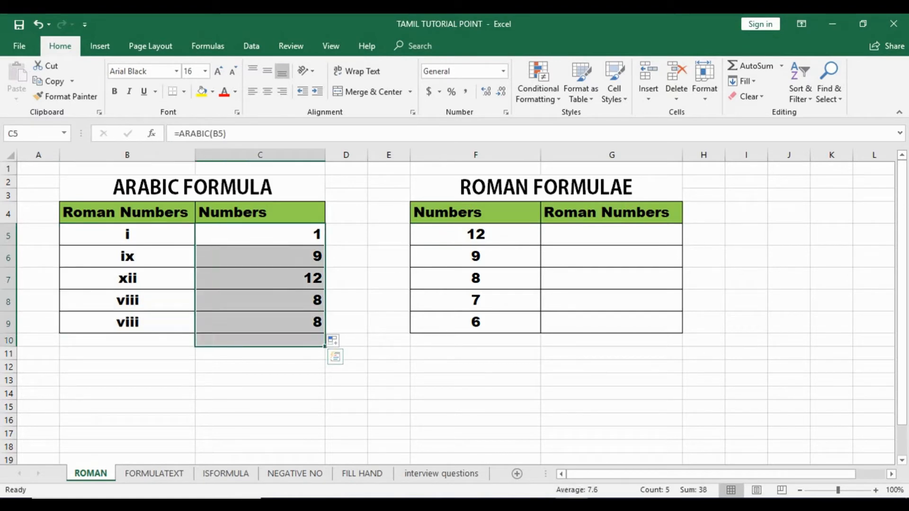
{"action": "left_click_drag", "start_coordinate": [475, 235], "coordinate": [475, 323]}
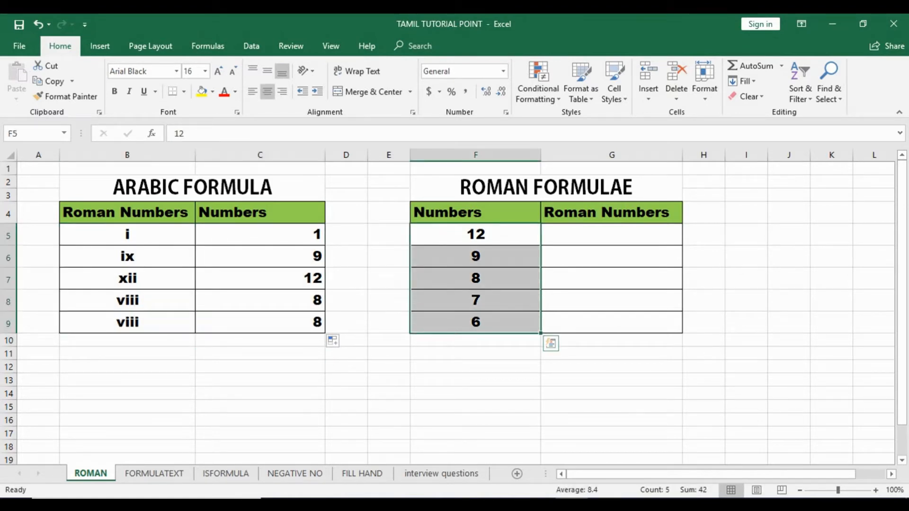
Enter the formula =ROMAN(F5) in cell G5 to convert the first number to a Roman numeral.
{"action": "left_click", "coordinate": [611, 234]}
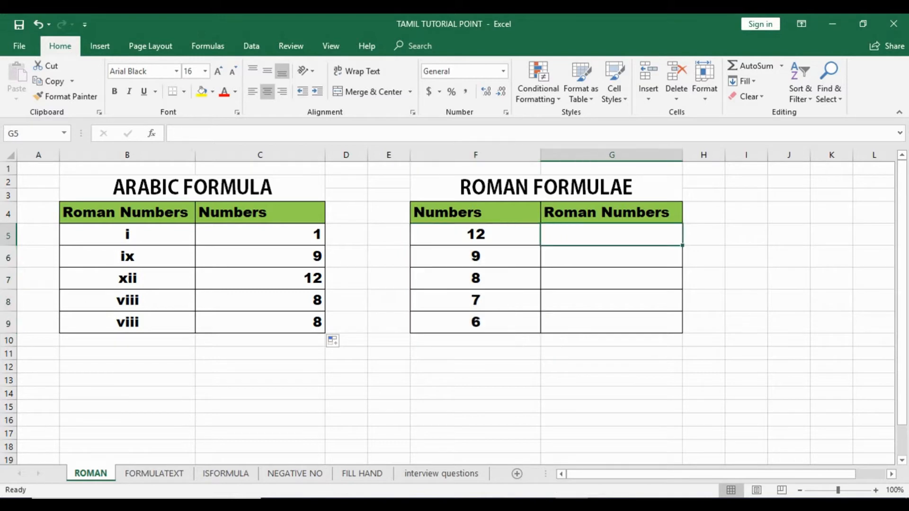
{"action": "type", "text": "="}
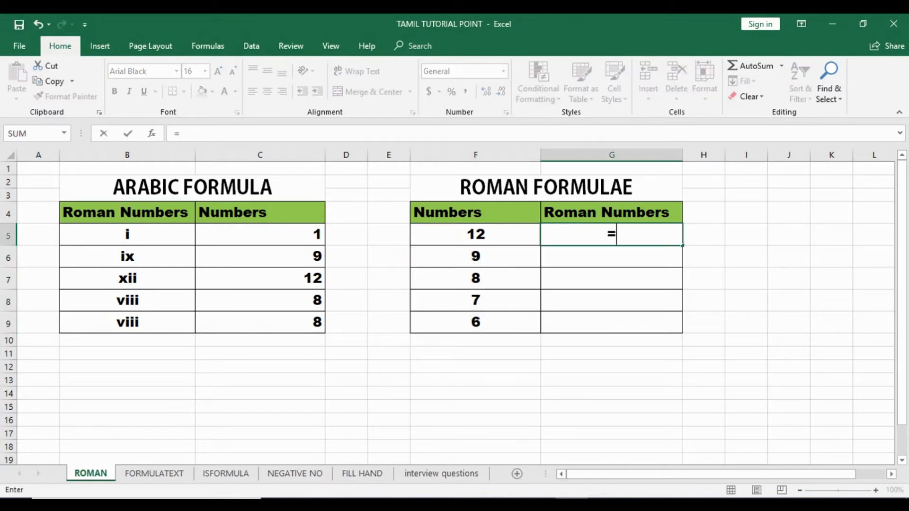
{"action": "type", "text": "ROMAN"}
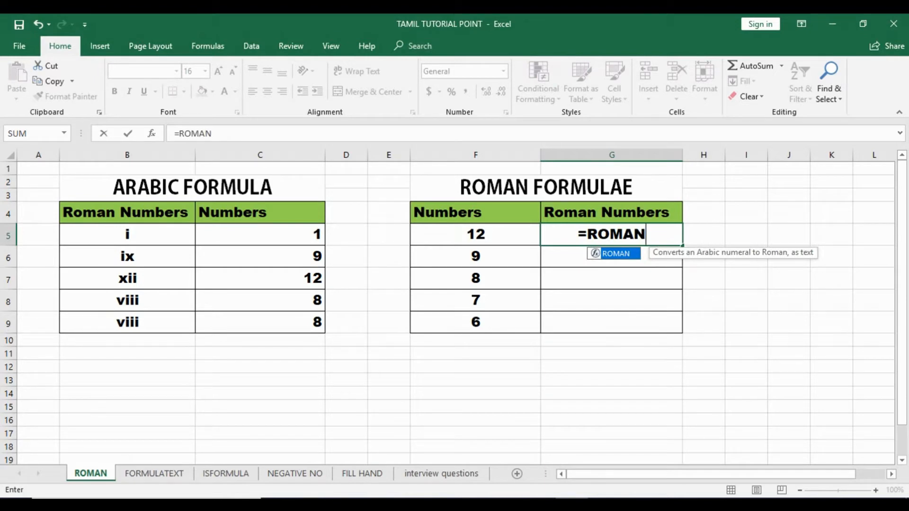
{"action": "type", "text": "("}
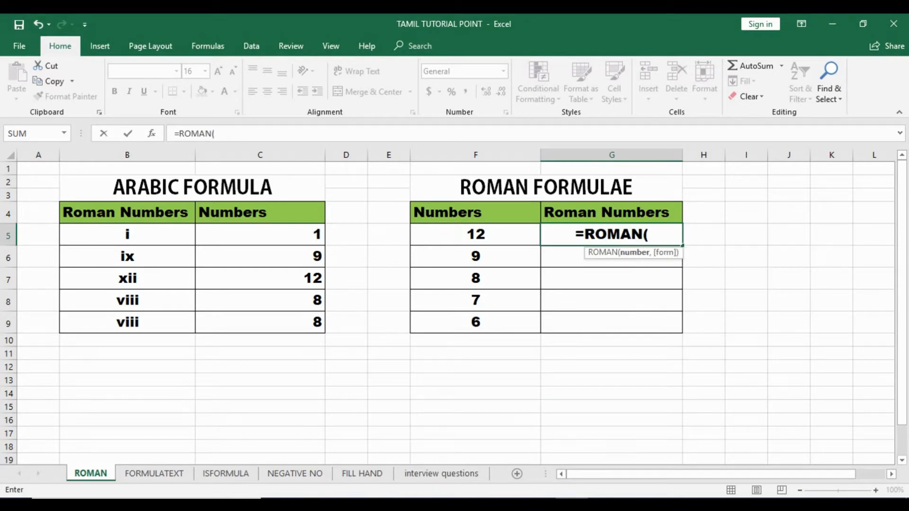
{"action": "left_click", "coordinate": [475, 234]}
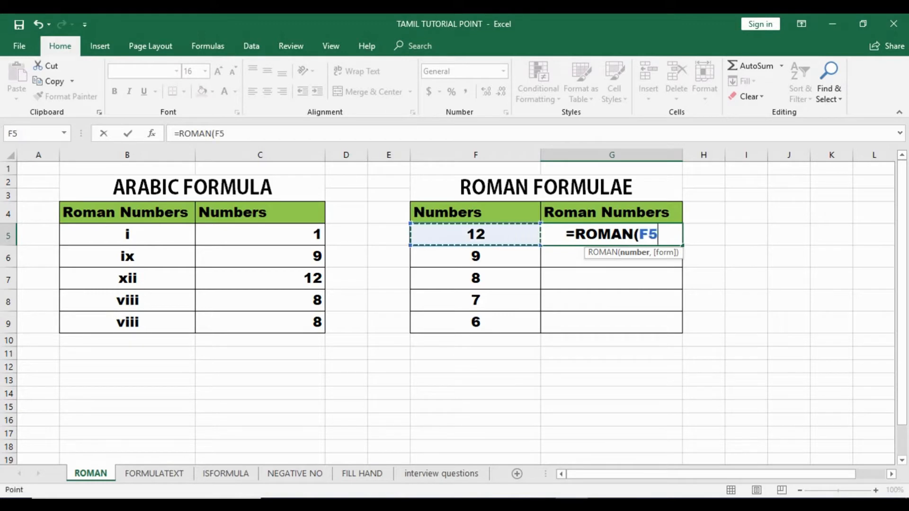
{"action": "type", "text": ")"}
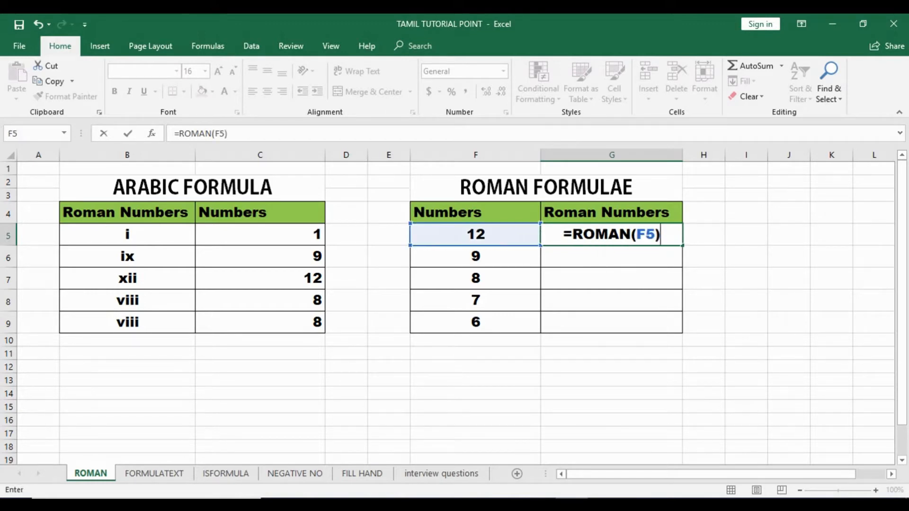
{"action": "key", "text": "Return"}
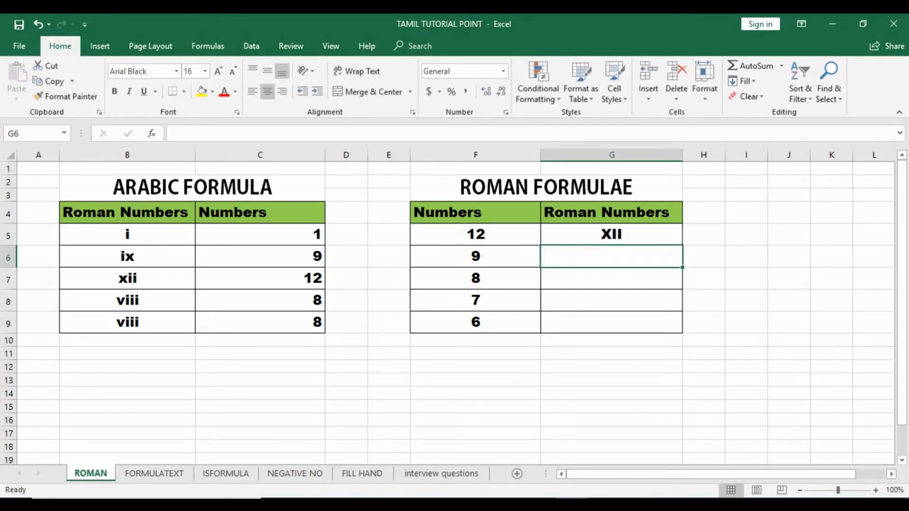
Fill the ROMAN formula from G5 down through G9 to convert the remaining numbers.
{"action": "left_click", "coordinate": [610, 234]}
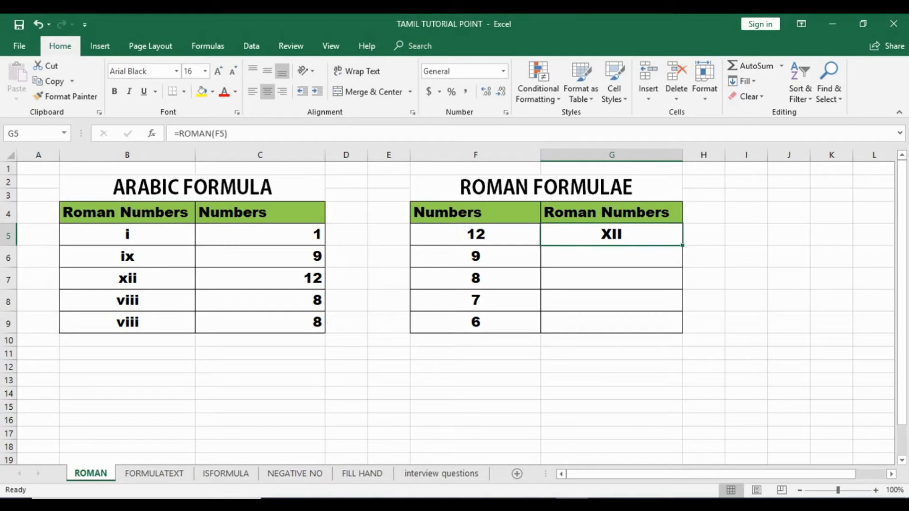
{"action": "left_click_drag", "start_coordinate": [683, 245], "coordinate": [683, 325]}
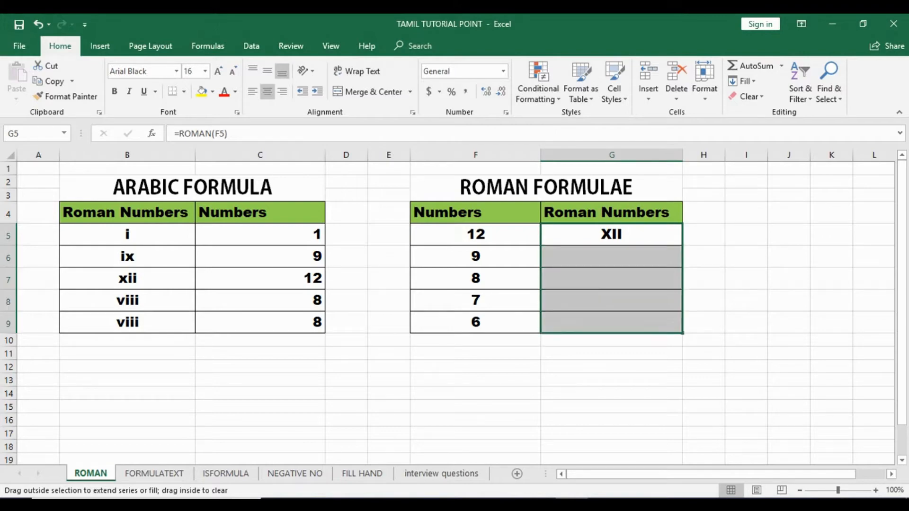
{"action": "left_click", "coordinate": [703, 234]}
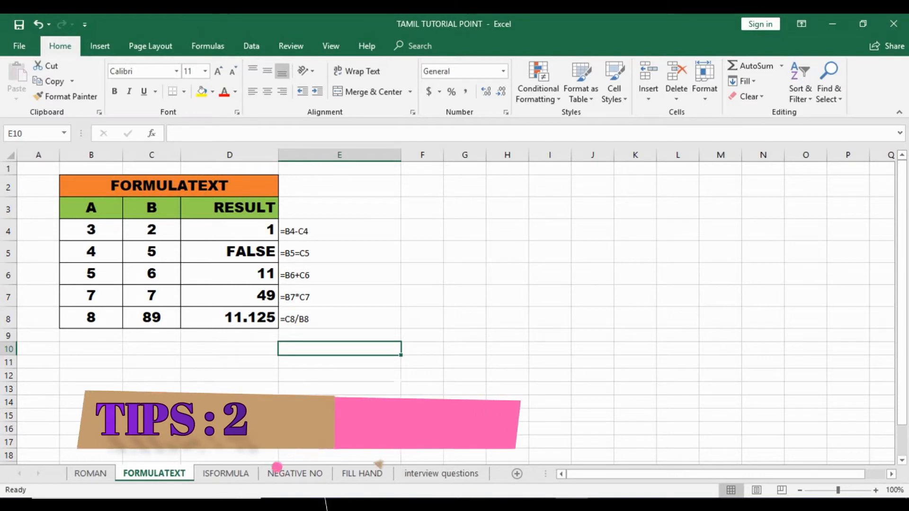
Clear the contents of cells E4:E8 beside the RESULT column on the FORMULATEXT sheet.
{"action": "left_click_drag", "start_coordinate": [340, 229], "coordinate": [339, 317]}
{"action": "key", "text": "Delete"}
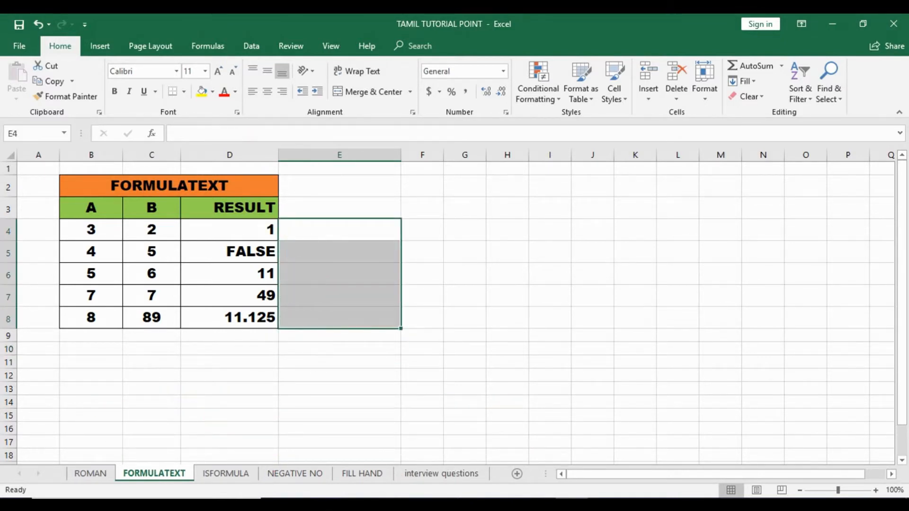
{"action": "left_click", "coordinate": [229, 362]}
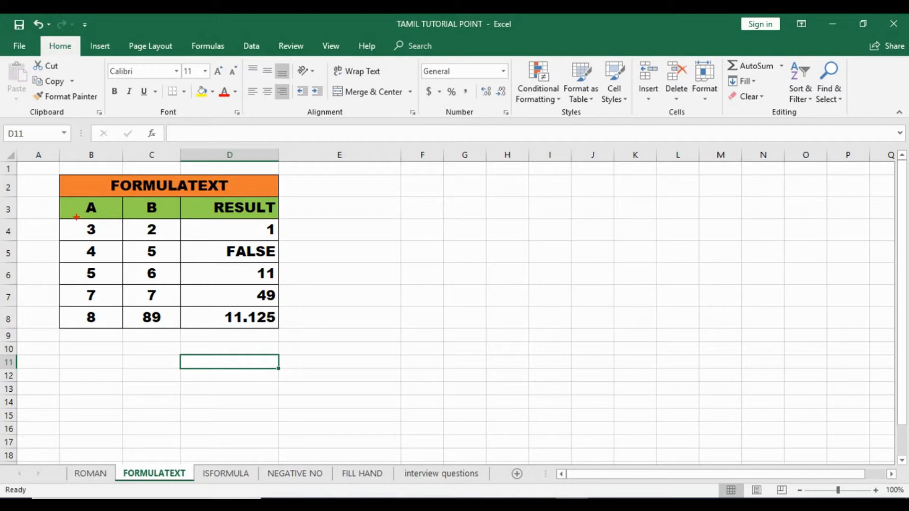
{"action": "mouse_move", "coordinate": [193, 218]}
{"action": "left_mouse_down"}
{"action": "mouse_move", "coordinate": [284, 308]}
{"action": "mouse_move", "coordinate": [284, 329]}
{"action": "left_mouse_up"}
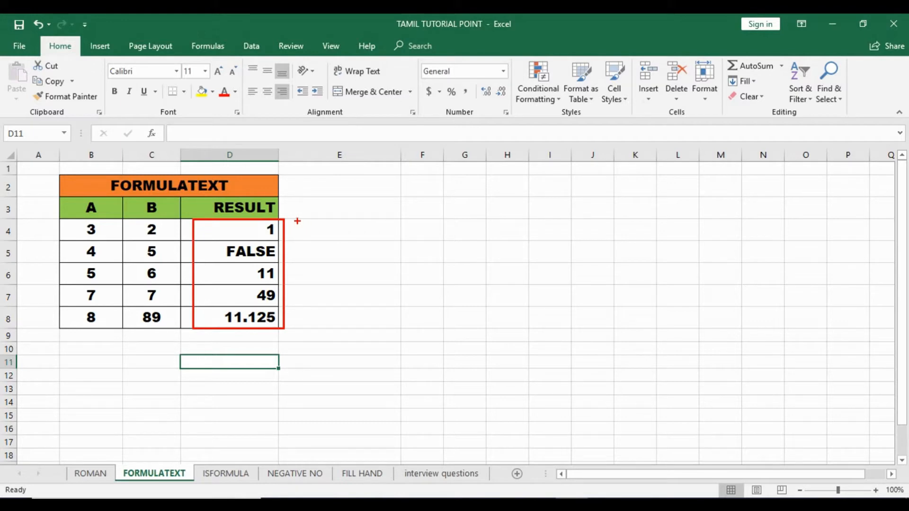
{"action": "mouse_move", "coordinate": [297, 221]}
{"action": "left_mouse_down"}
{"action": "mouse_move", "coordinate": [332, 289]}
{"action": "mouse_move", "coordinate": [362, 323]}
{"action": "mouse_move", "coordinate": [385, 327]}
{"action": "left_mouse_up"}
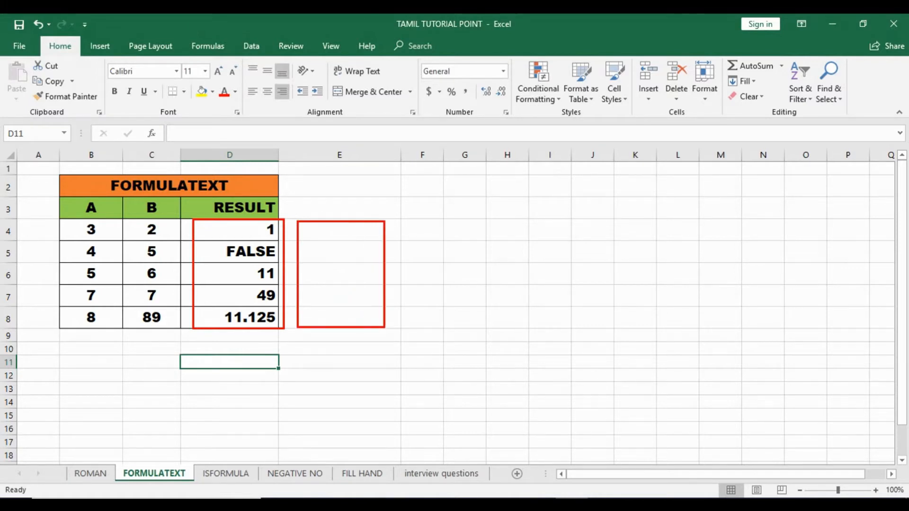
{"action": "key", "text": "Escape"}
Enter the formula =FORMULATEXT(D4) in cell E4 to display the first result's formula as text.
{"action": "left_click", "coordinate": [339, 230]}
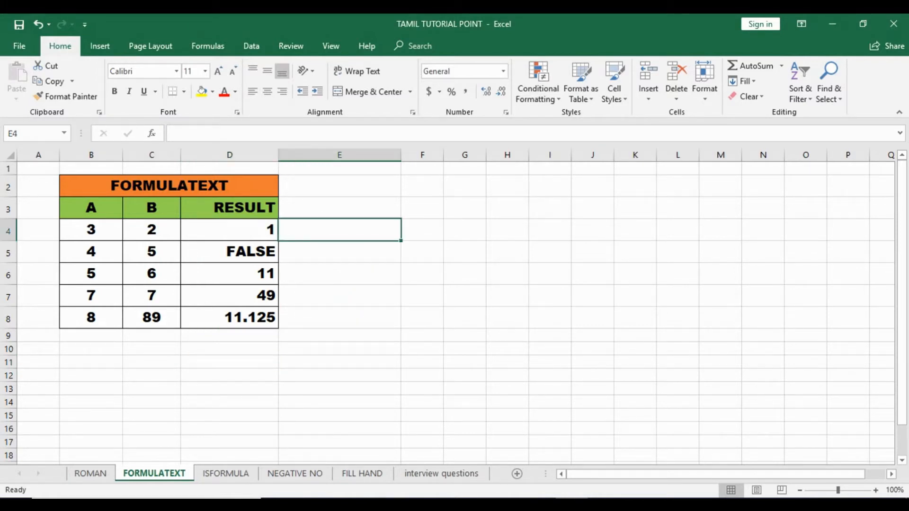
{"action": "type", "text": "="}
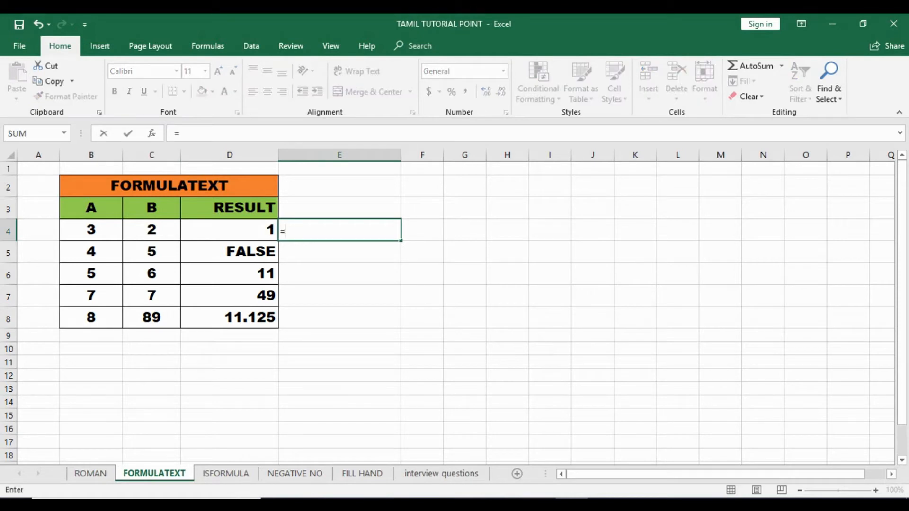
{"action": "type", "text": "FORMU"}
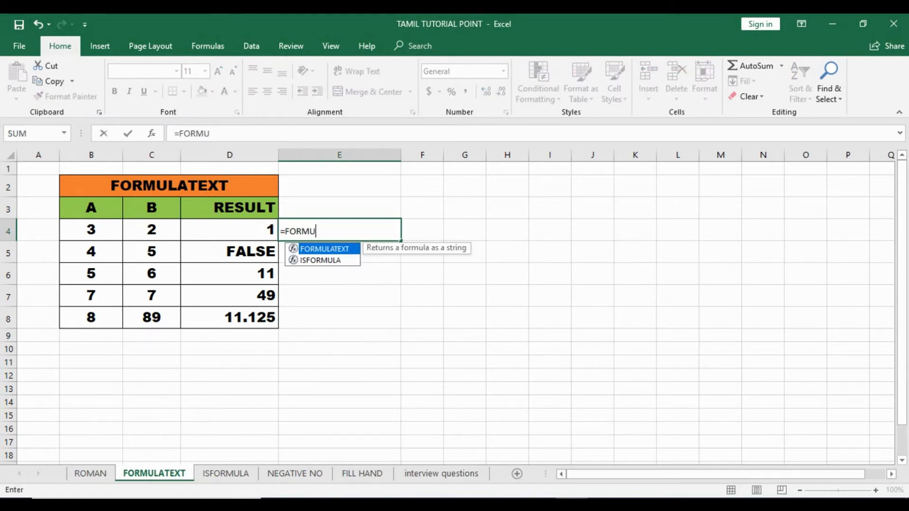
{"action": "type", "text": "LAE"}
{"action": "key", "text": "BackSpace"}
{"action": "type", "text": "AA"}
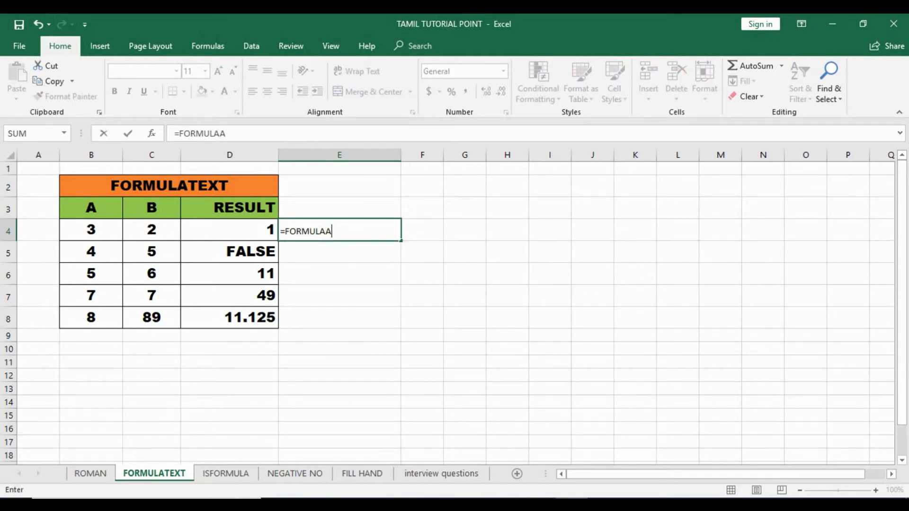
{"action": "key", "text": "BackSpace"}
{"action": "type", "text": "TEX"}
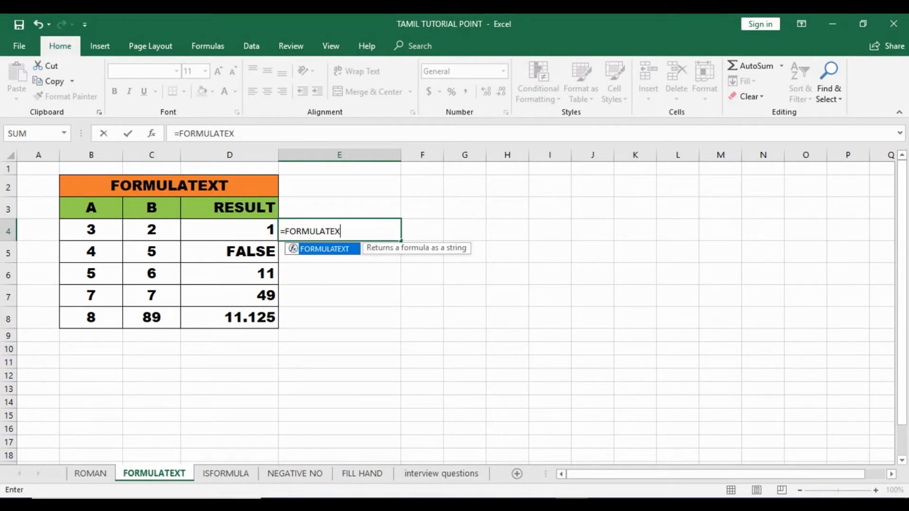
{"action": "type", "text": "T("}
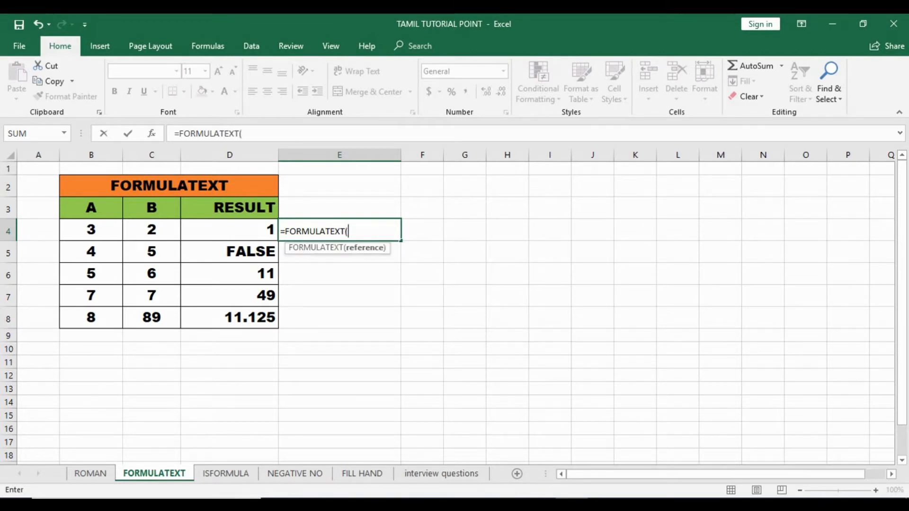
{"action": "key", "text": "Left"}
{"action": "type", "text": ")"}
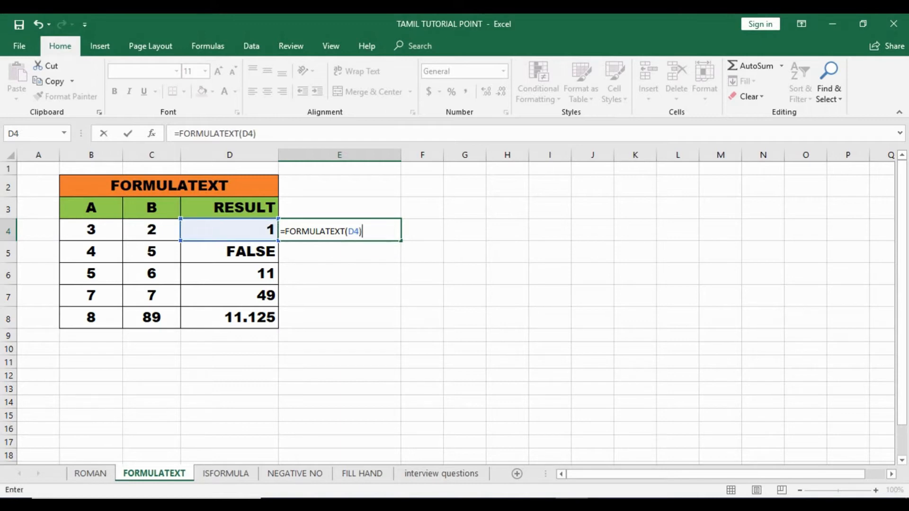
{"action": "key", "text": "Return"}
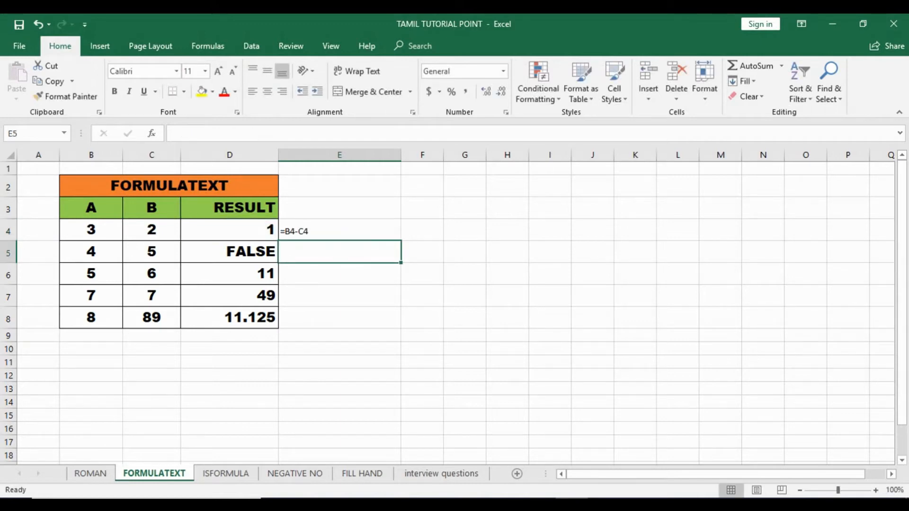
Compare E4 with the formula in D4, showing the sheet's formulas briefly and returning to the values.
{"action": "key", "text": "Up"}
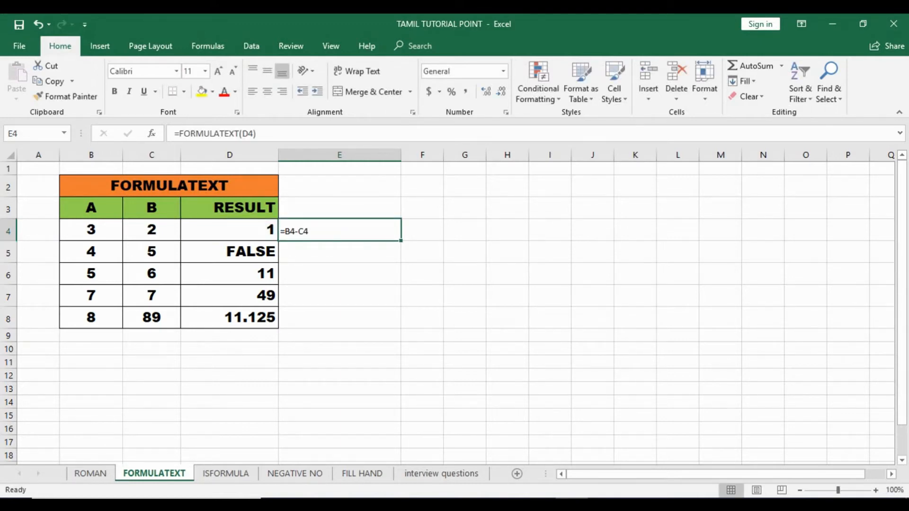
{"action": "key", "text": "Left"}
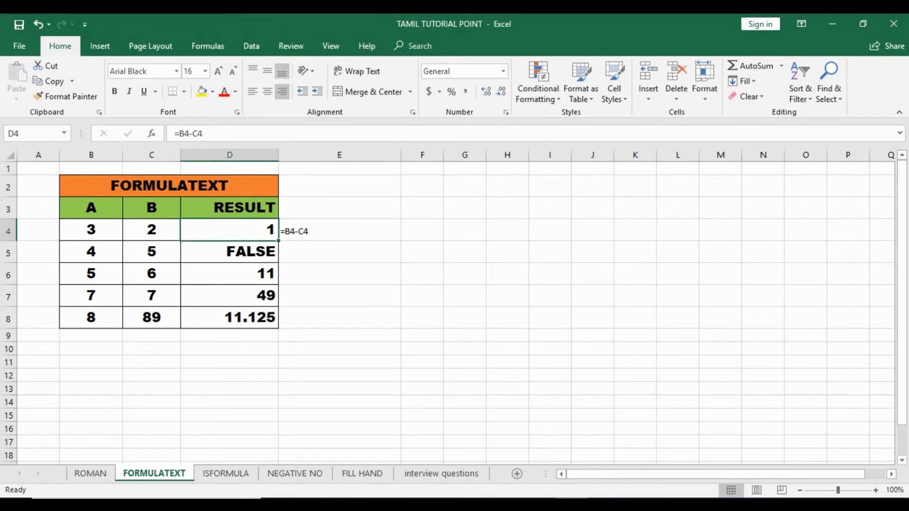
{"action": "key", "text": "ctrl+grave"}
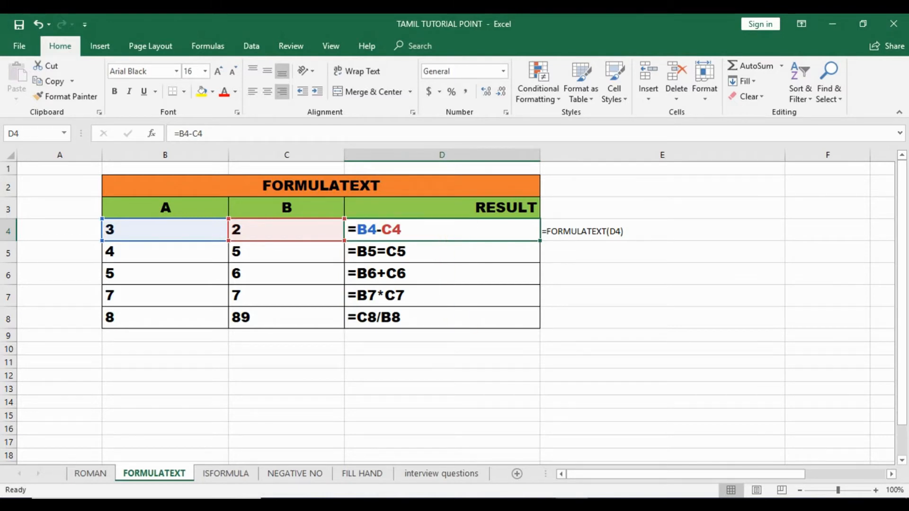
{"action": "key", "text": "ctrl+grave"}
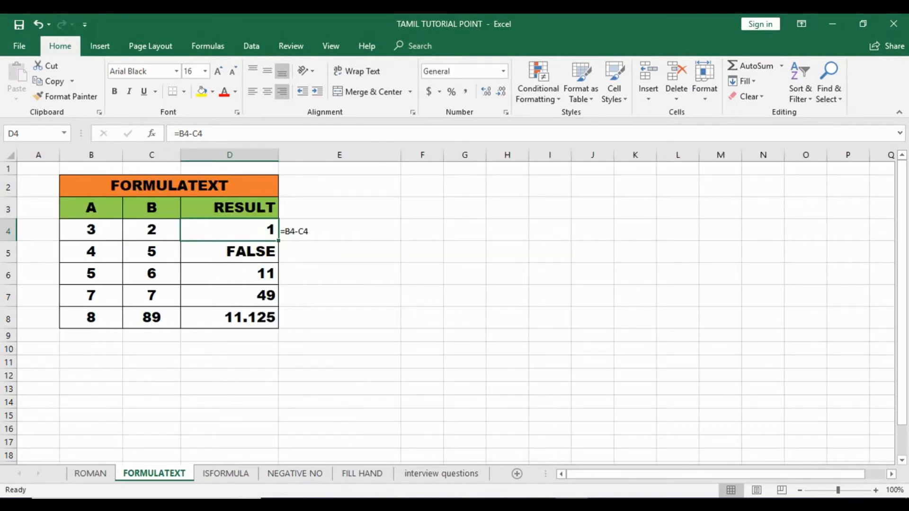
Fill the FORMULATEXT formula from E4 down through E8 to cover the remaining results.
{"action": "left_click", "coordinate": [340, 230]}
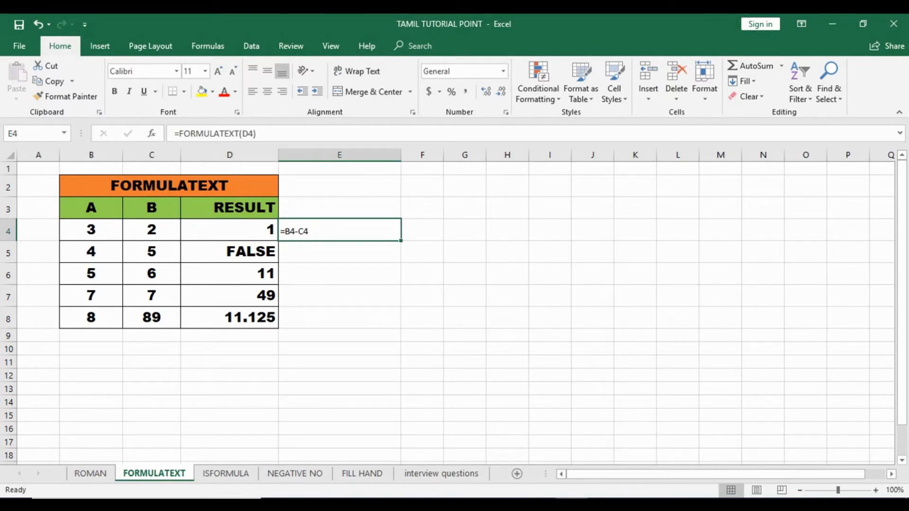
{"action": "left_click_drag", "start_coordinate": [400, 241], "coordinate": [400, 327]}
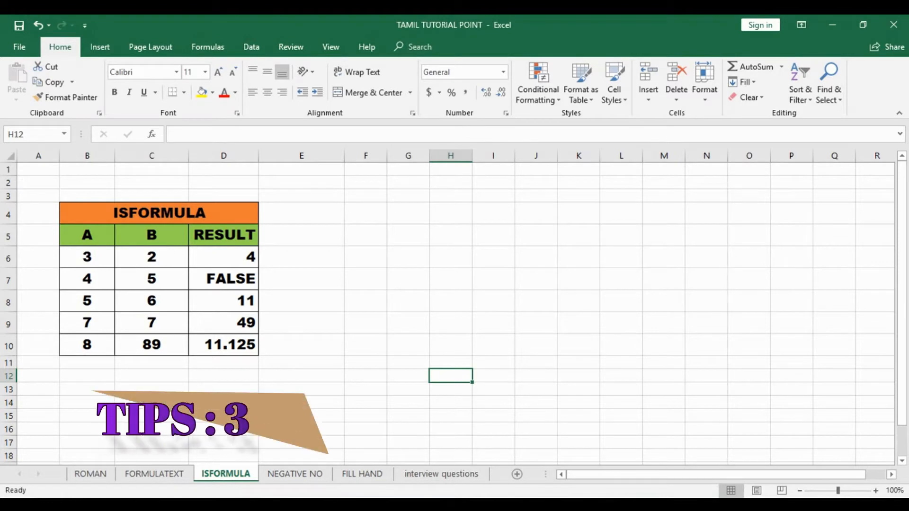
Enter the formula =ISFORMULA(D6) in cell E6 on the ISFORMULA sheet to test the first result.
{"action": "left_click", "coordinate": [159, 212]}
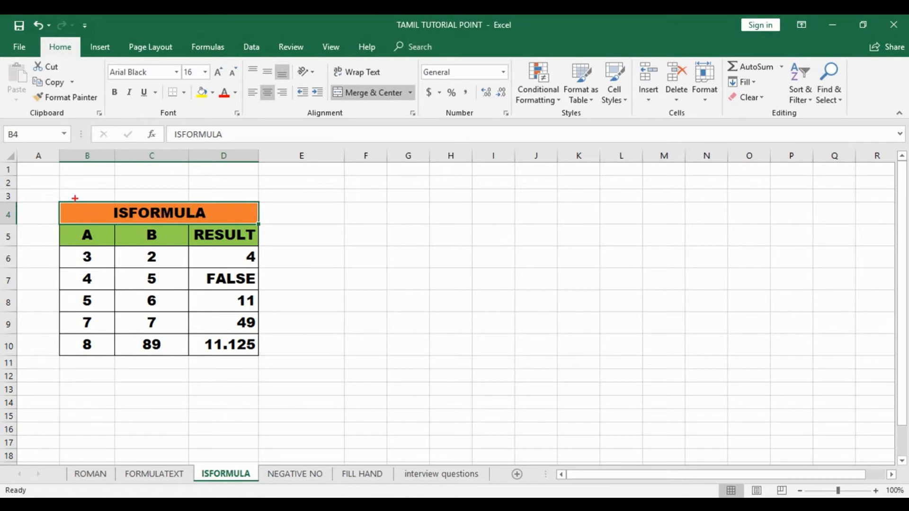
{"action": "left_click_drag", "start_coordinate": [196, 246], "coordinate": [260, 355]}
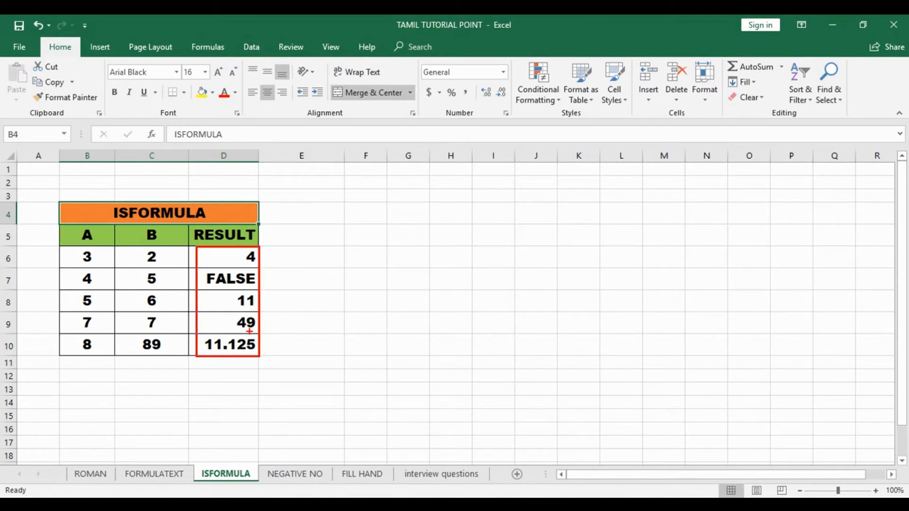
{"action": "left_click", "coordinate": [279, 254]}
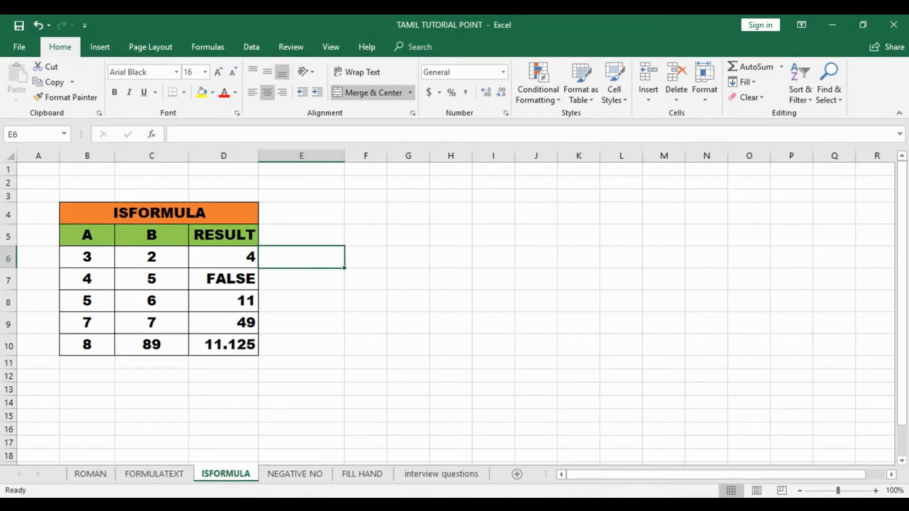
{"action": "type", "text": "="}
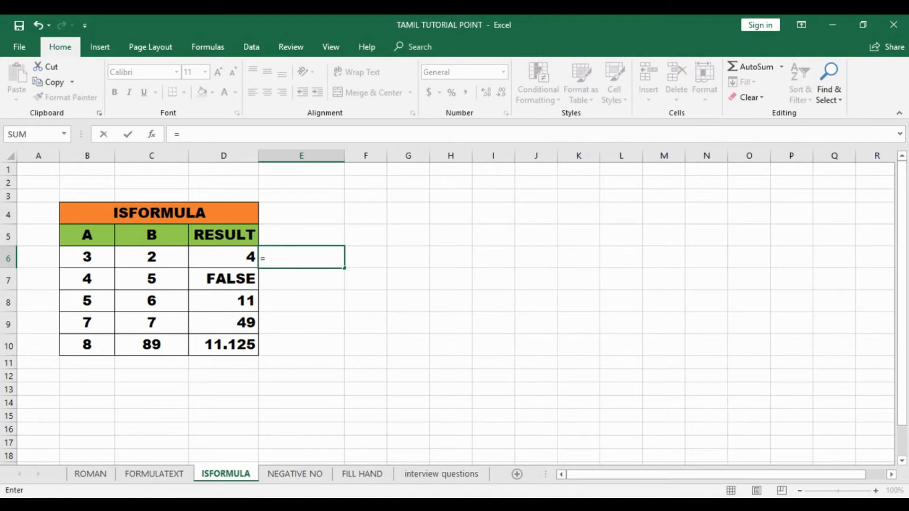
{"action": "type", "text": "IS"}
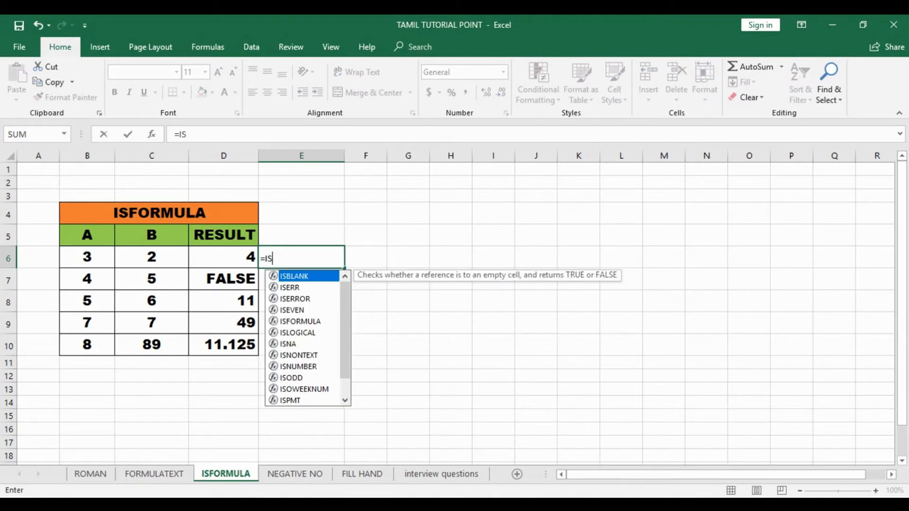
{"action": "type", "text": "FORMULA"}
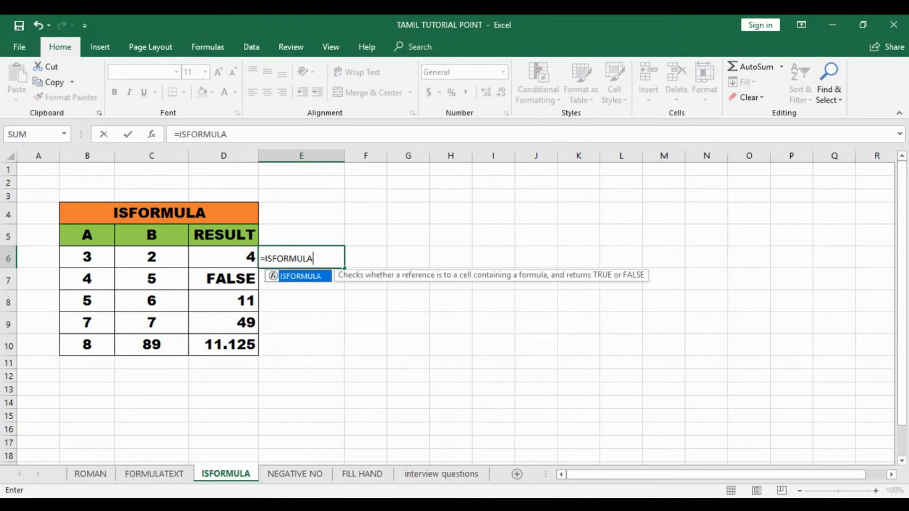
{"action": "type", "text": "("}
{"action": "key", "text": "Left"}
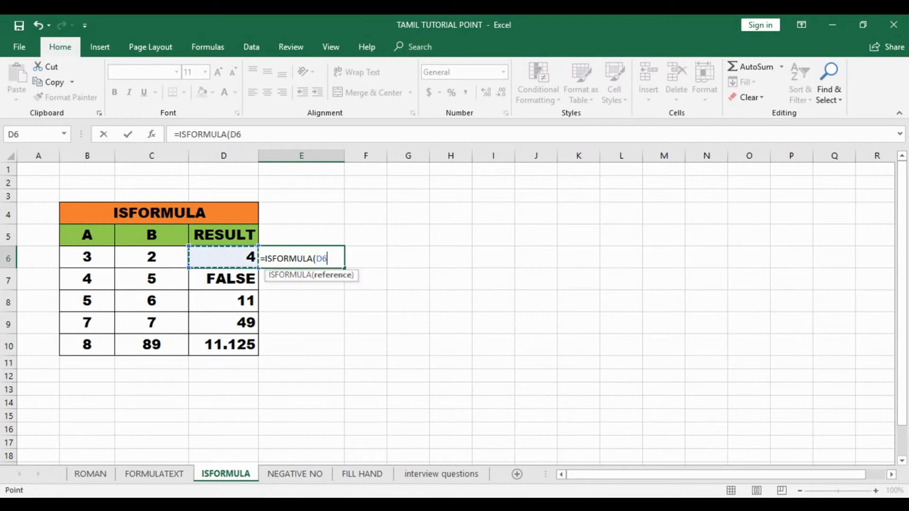
{"action": "type", "text": ")"}
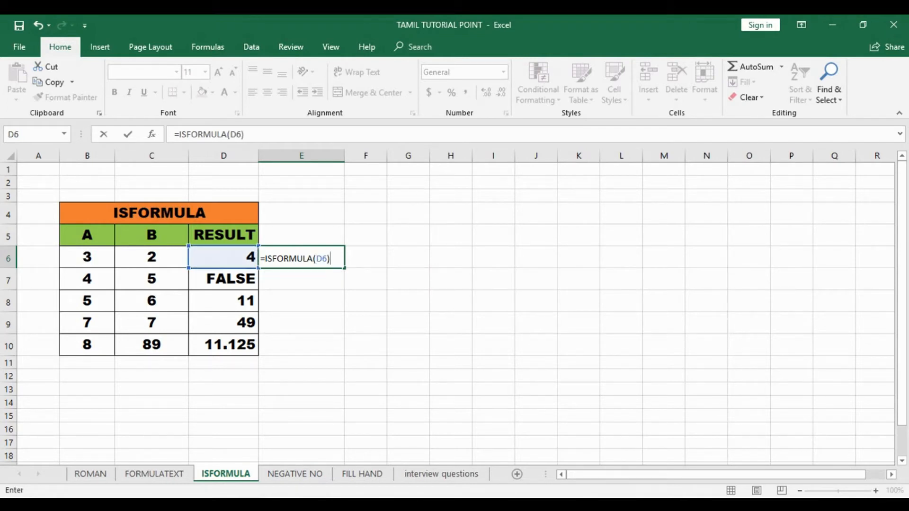
{"action": "key", "text": "Return"}
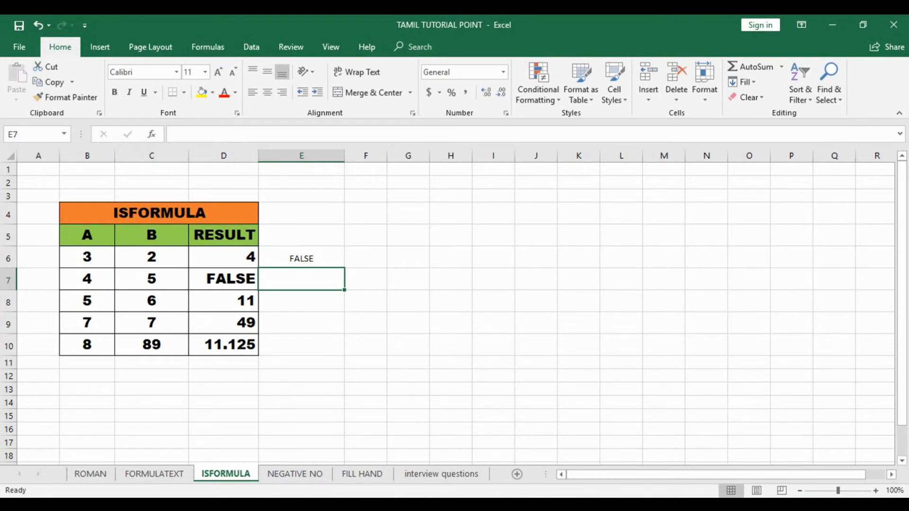
Fill the ISFORMULA formula from E6 down through E10 and check it against the contents of D6 and D7.
{"action": "key", "text": "Up"}
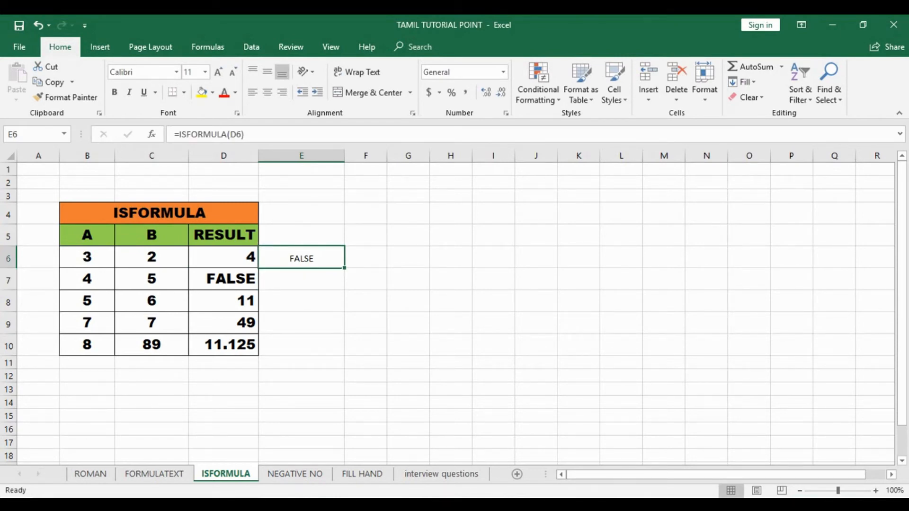
{"action": "key", "text": "Left"}
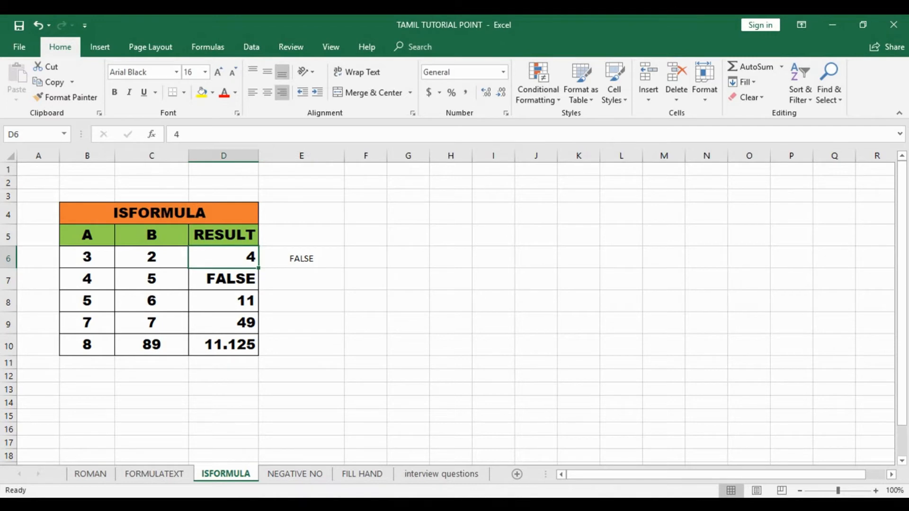
{"action": "key", "text": "Right"}
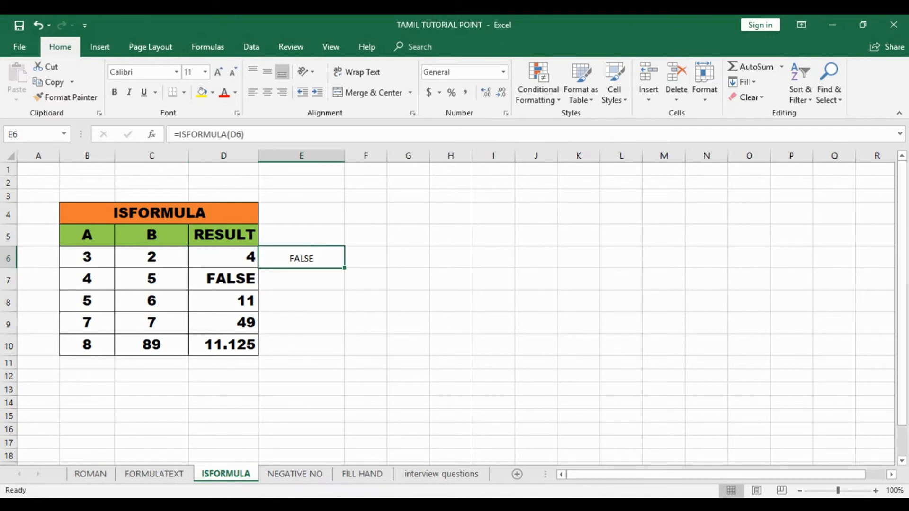
{"action": "left_click_drag", "start_coordinate": [344, 268], "coordinate": [344, 354]}
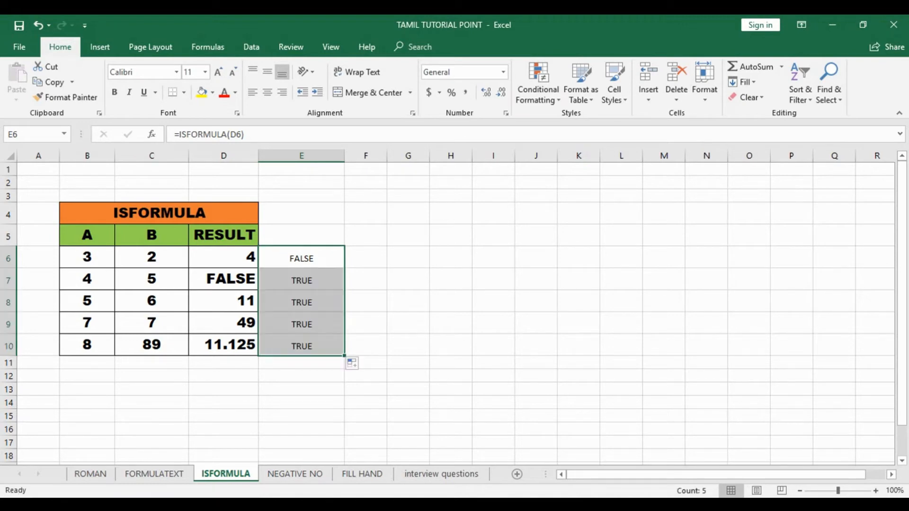
{"action": "left_click", "coordinate": [224, 279]}
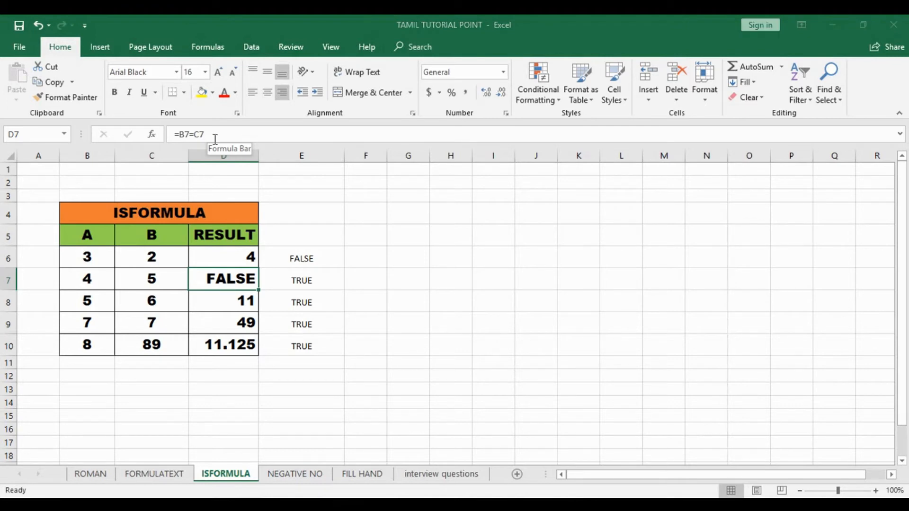
{"action": "left_click", "coordinate": [232, 259]}
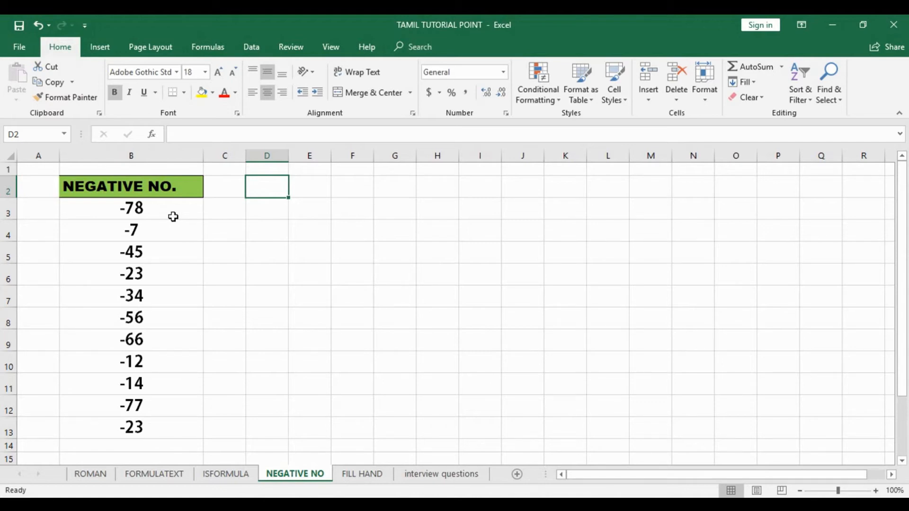
{"action": "key", "text": "ctrl+h"}
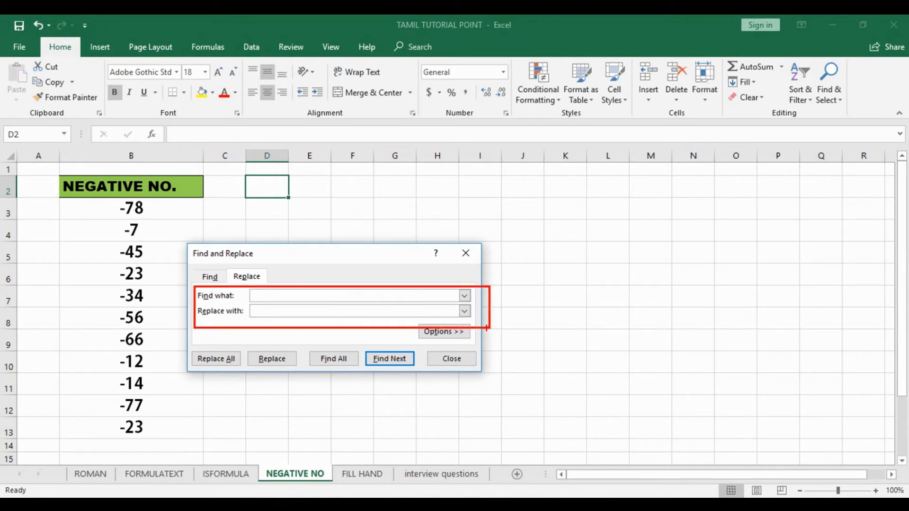
{"action": "key", "text": "Escape"}
{"action": "key", "text": "Escape"}
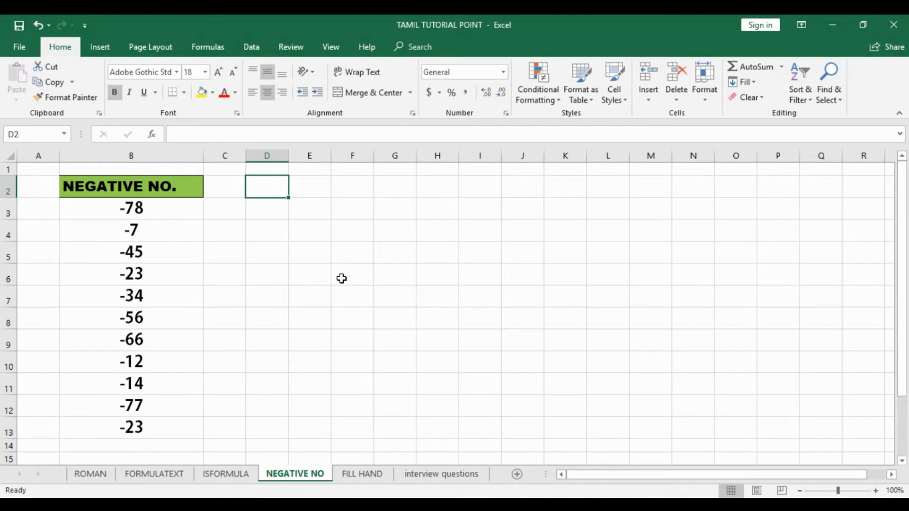
Enter -1 in cell D2 on the NEGATIVE NO sheet and copy that cell.
{"action": "type", "text": "-1"}
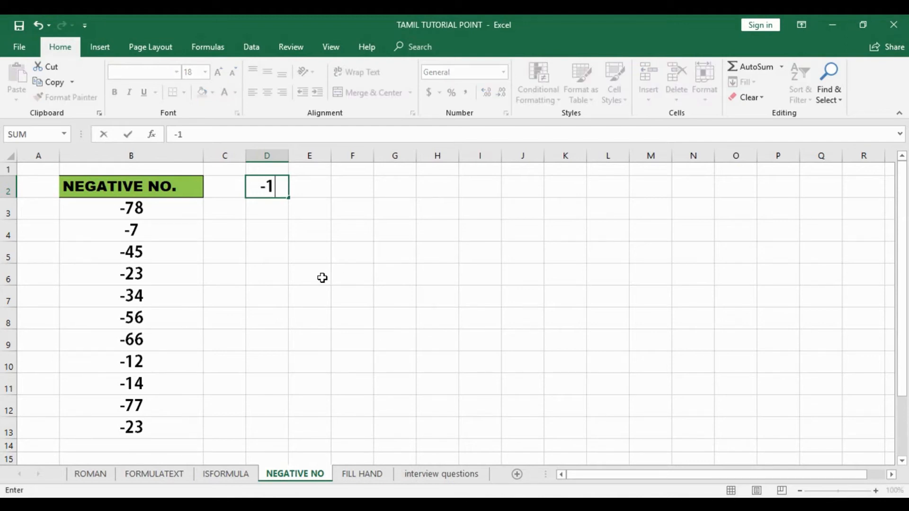
{"action": "left_click", "coordinate": [322, 278]}
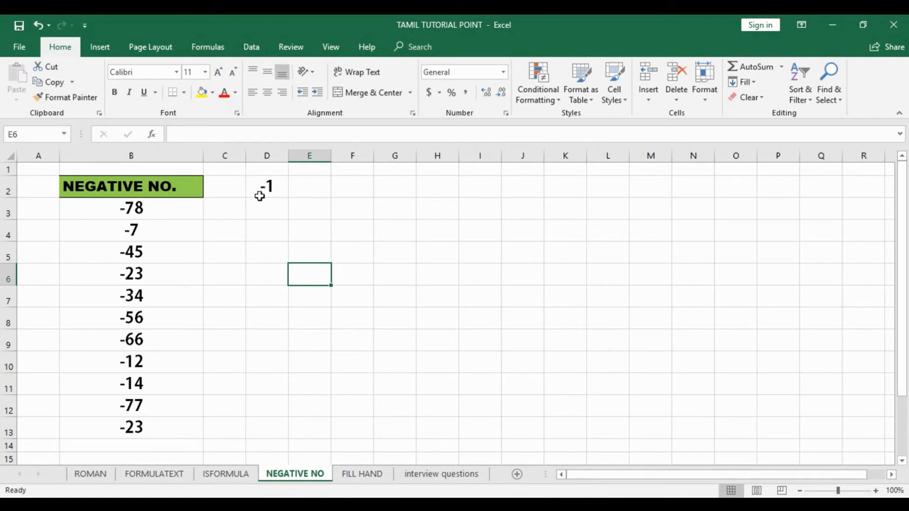
{"action": "left_click", "coordinate": [271, 185]}
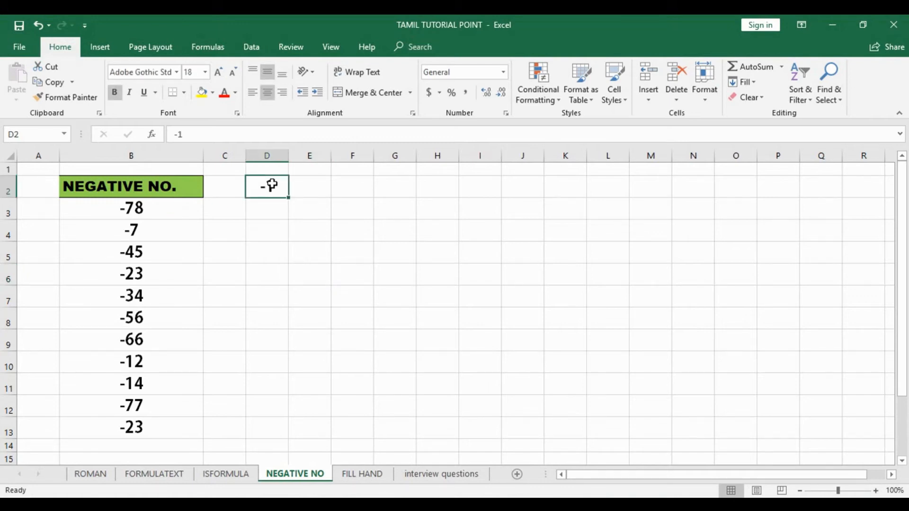
{"action": "key", "text": "ctrl+c"}
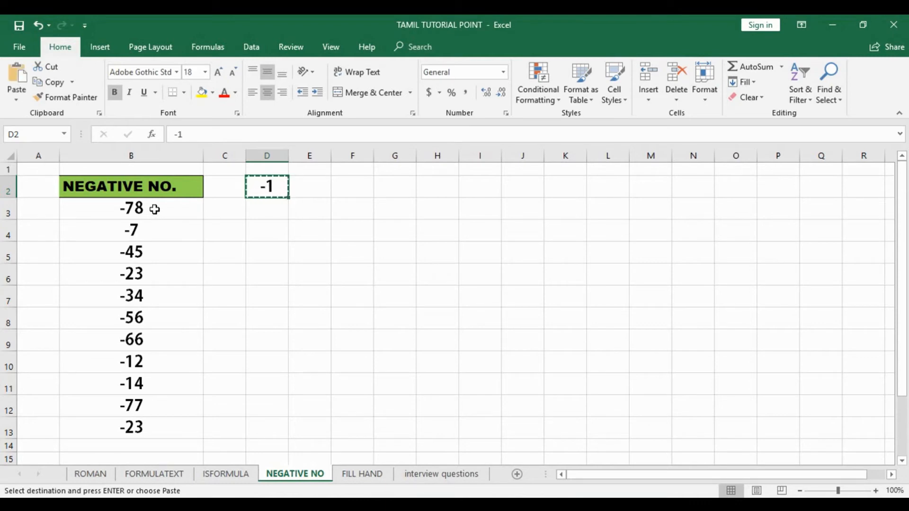
Multiply the negative numbers in B3:B13 by the copied -1 using Paste Special to make them positive.
{"action": "left_click_drag", "start_coordinate": [155, 210], "coordinate": [155, 229]}
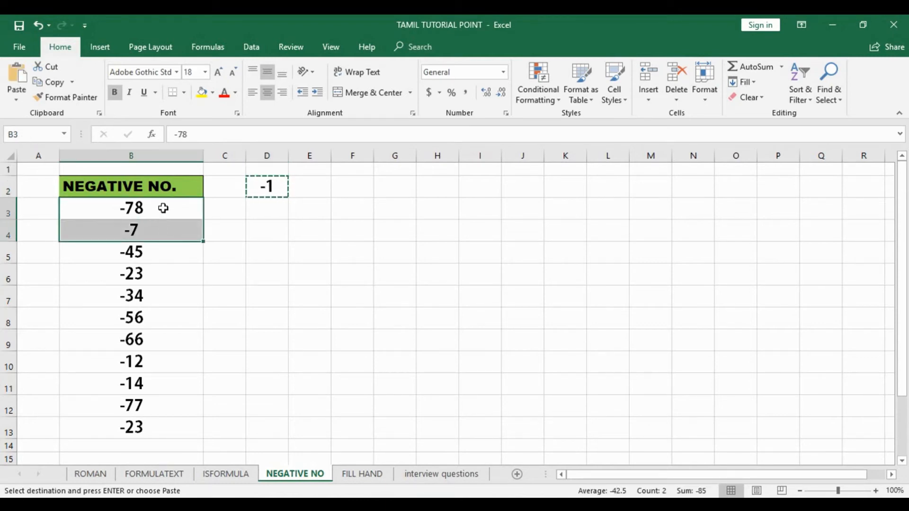
{"action": "left_click_drag", "start_coordinate": [162, 291], "coordinate": [162, 296]}
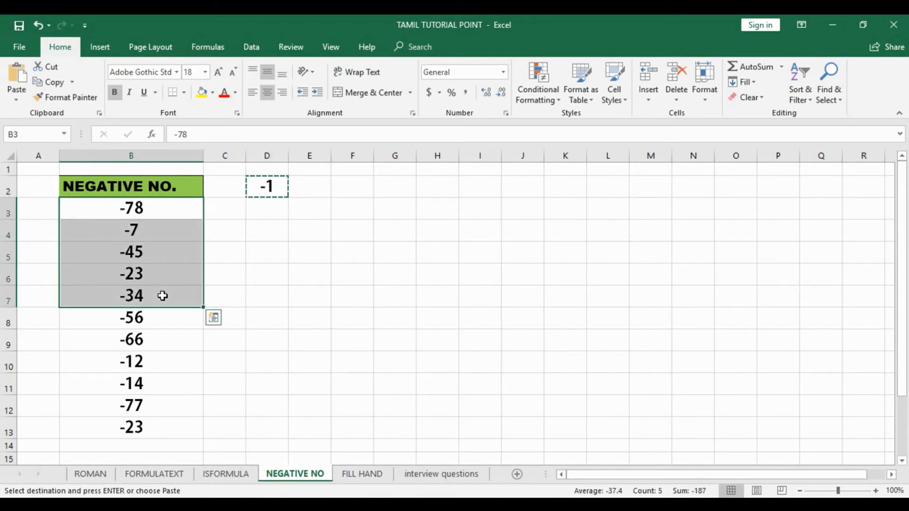
{"action": "key", "text": "shift+Down"}
{"action": "key", "text": "shift+Down"}
{"action": "key", "text": "shift+Down"}
{"action": "key", "text": "shift+Down"}
{"action": "key", "text": "shift+Down"}
{"action": "key", "text": "shift+Down"}
{"action": "key", "text": "shift+Down"}
{"action": "key", "text": "shift+Down"}
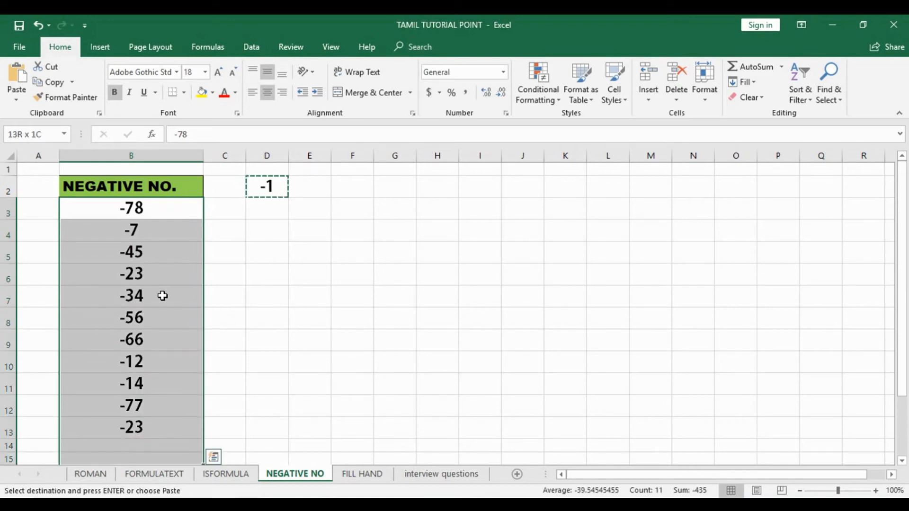
{"action": "key", "text": "shift+Up"}
{"action": "key", "text": "shift+Up"}
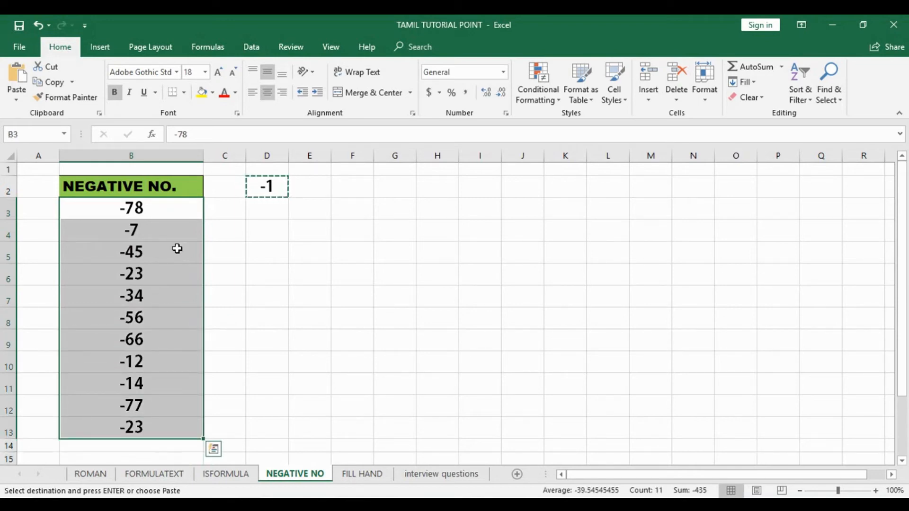
{"action": "left_click", "coordinate": [16, 100]}
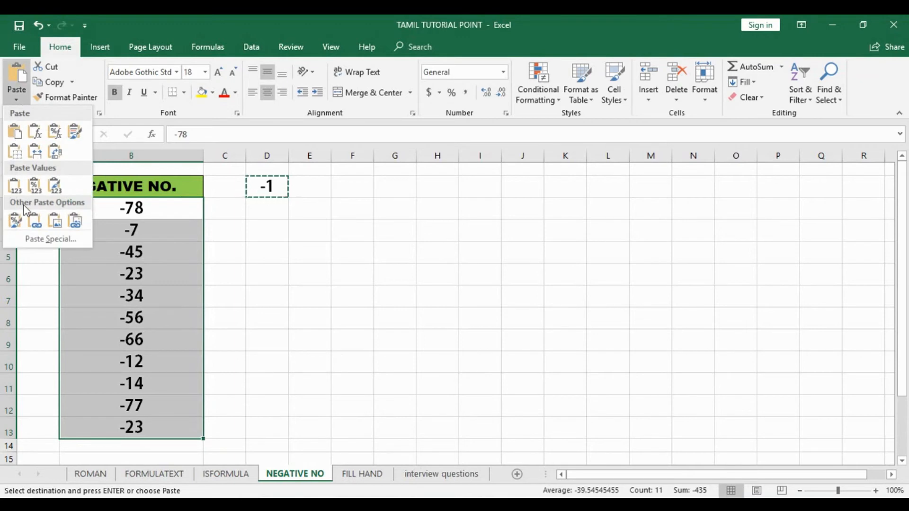
{"action": "left_click", "coordinate": [40, 241]}
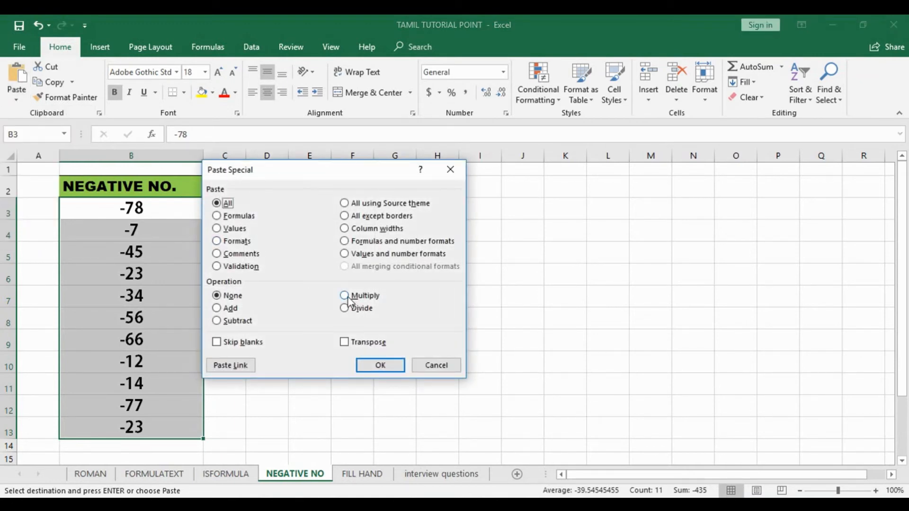
{"action": "left_click", "coordinate": [348, 296]}
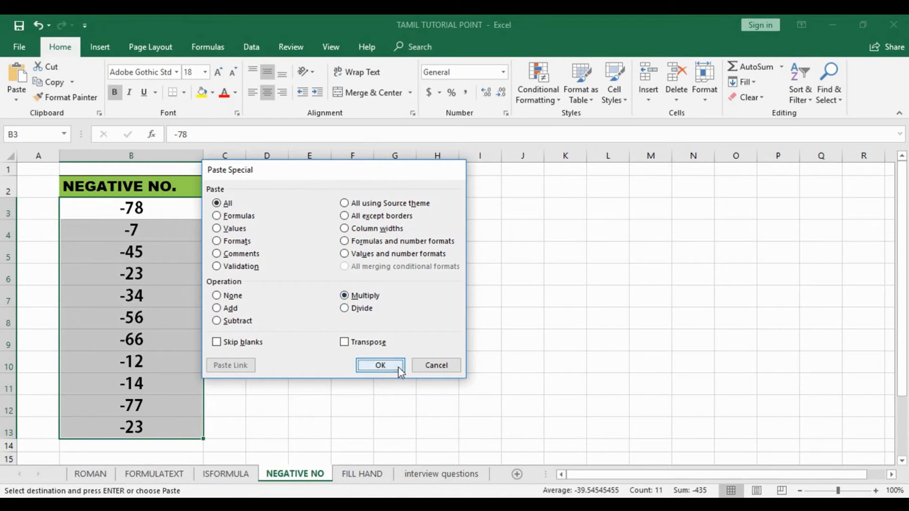
{"action": "left_click", "coordinate": [398, 366]}
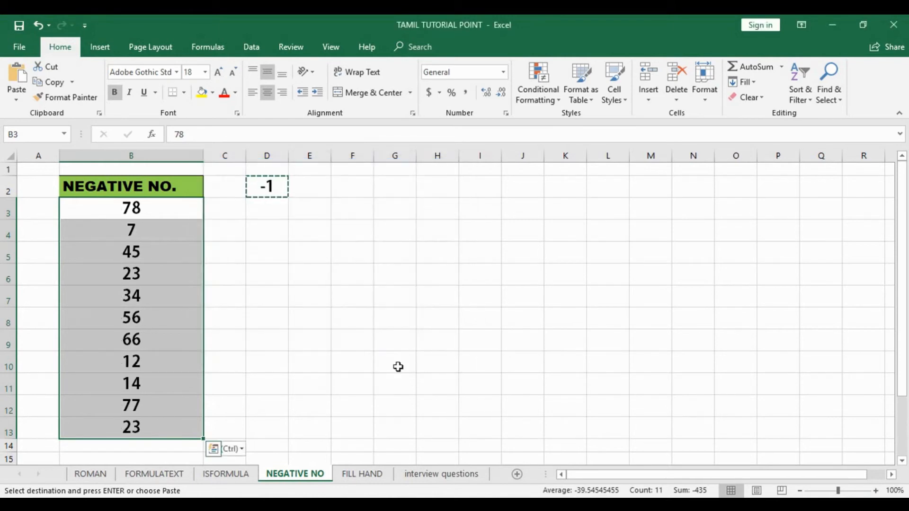
{"action": "left_click", "coordinate": [150, 210]}
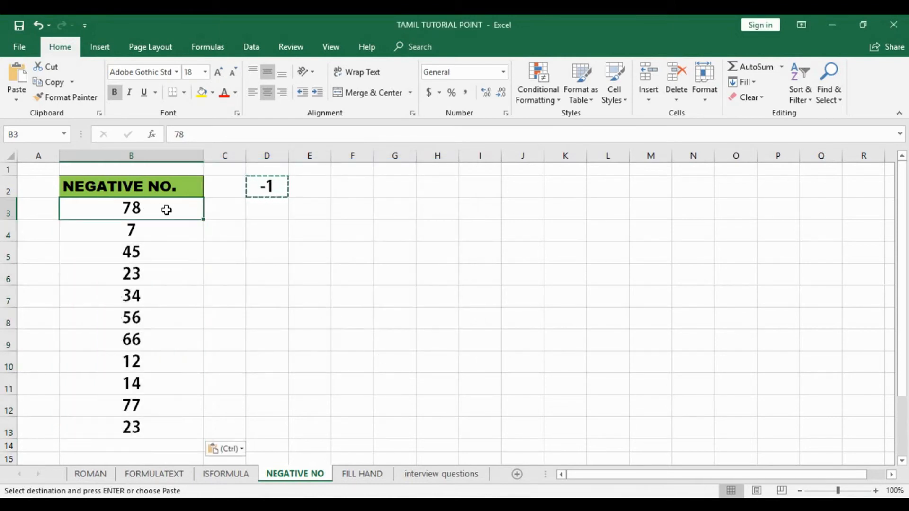
{"action": "left_click", "coordinate": [229, 240]}
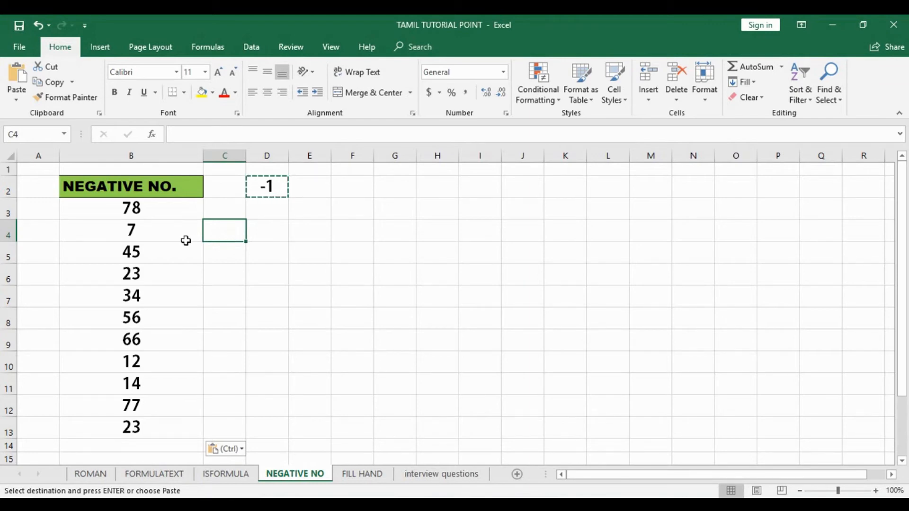
{"action": "mouse_move", "coordinate": [110, 201]}
{"action": "left_mouse_down"}
{"action": "mouse_move", "coordinate": [153, 346]}
{"action": "mouse_move", "coordinate": [152, 441]}
{"action": "left_mouse_up"}
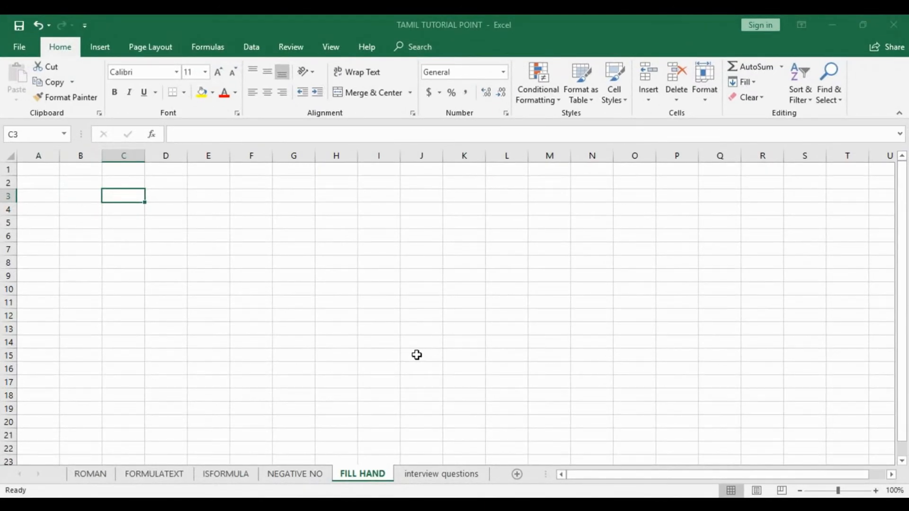
On the FILL HAND sheet, enter 100 in C3 and 200 in C4, and fill the series down to row 11 and across to column G.
{"action": "key", "text": "Down"}
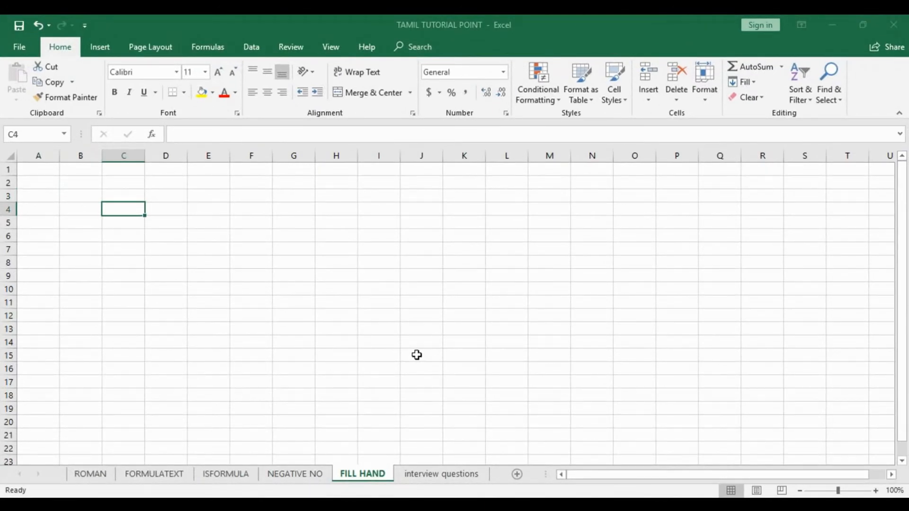
{"action": "key", "text": "Up"}
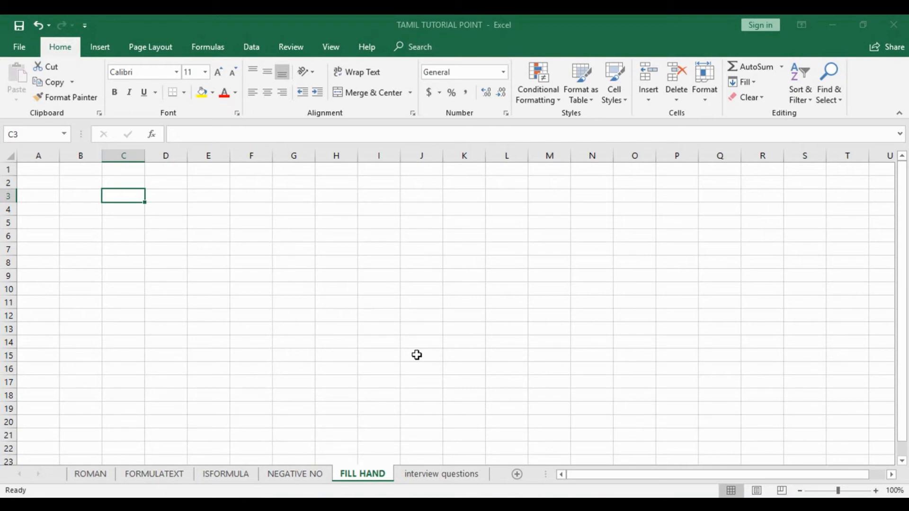
{"action": "type", "text": "100"}
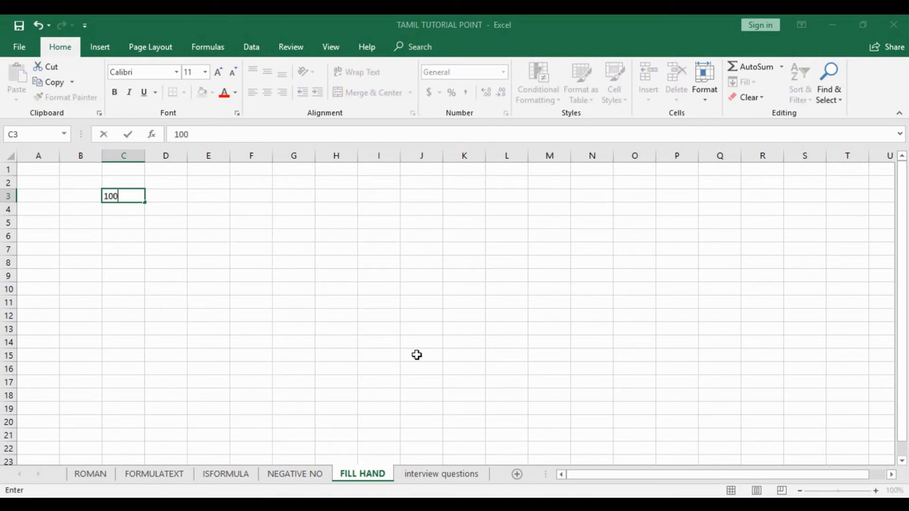
{"action": "key", "text": "Return"}
{"action": "type", "text": "2000"}
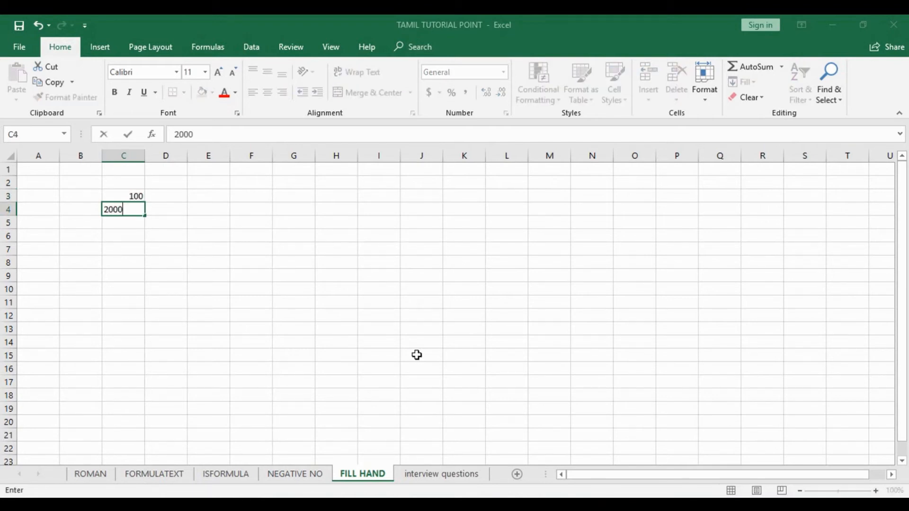
{"action": "key", "text": "BackSpace"}
{"action": "key", "text": "Return"}
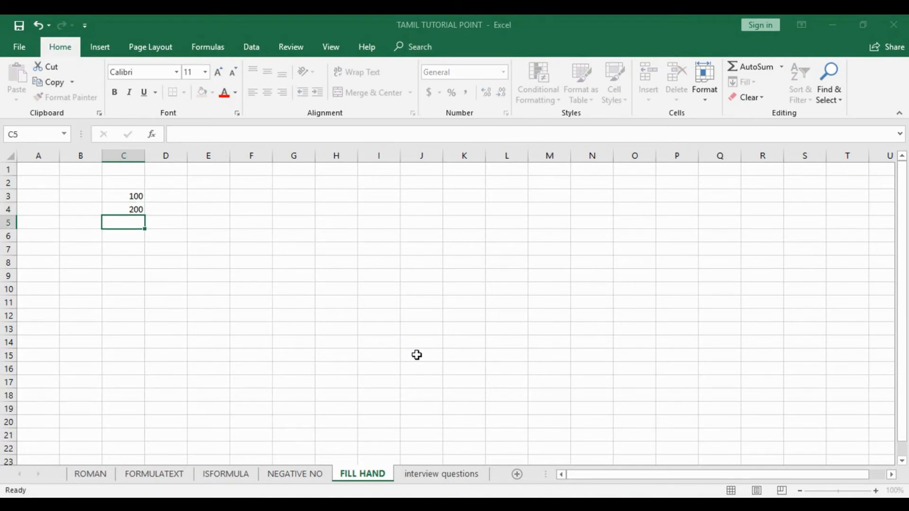
{"action": "left_click_drag", "start_coordinate": [134, 195], "coordinate": [306, 308]}
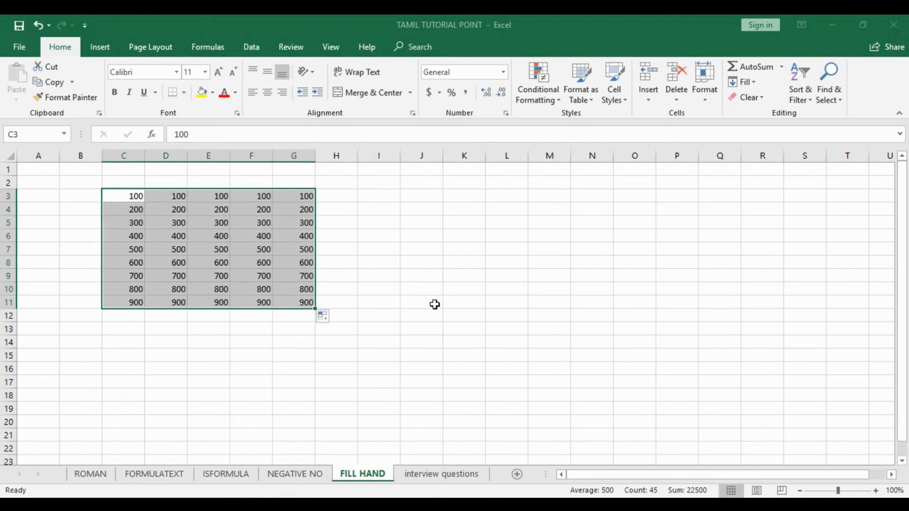
{"action": "left_click", "coordinate": [425, 290]}
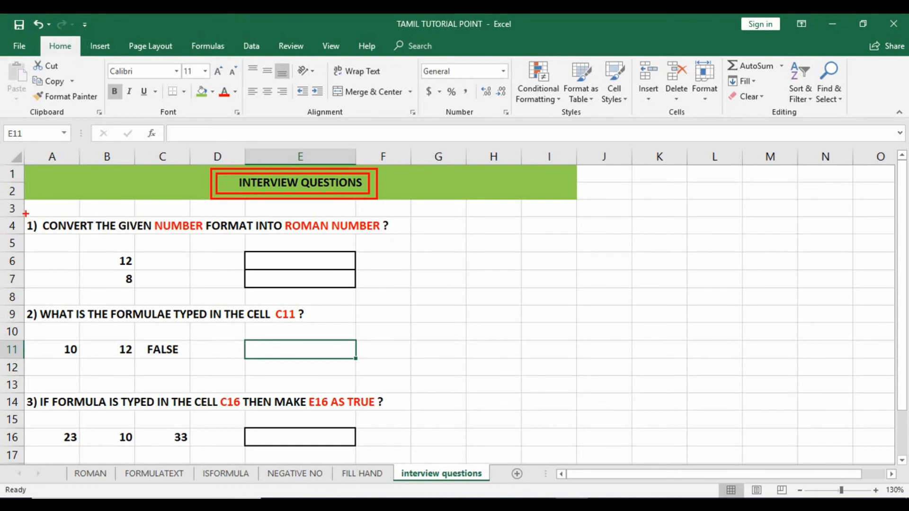
{"action": "mouse_move", "coordinate": [25, 213]}
{"action": "left_mouse_down"}
{"action": "mouse_move", "coordinate": [183, 244]}
{"action": "mouse_move", "coordinate": [406, 241]}
{"action": "left_mouse_up"}
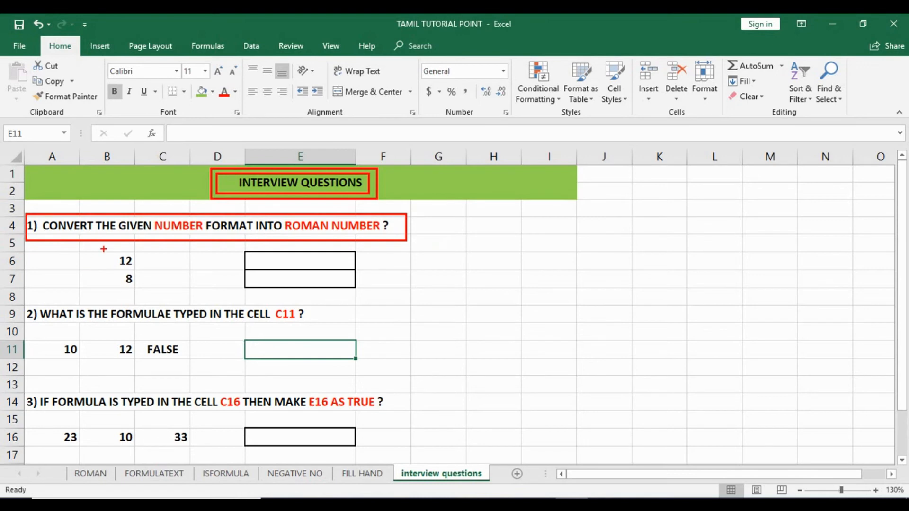
{"action": "left_click_drag", "start_coordinate": [103, 249], "coordinate": [152, 290]}
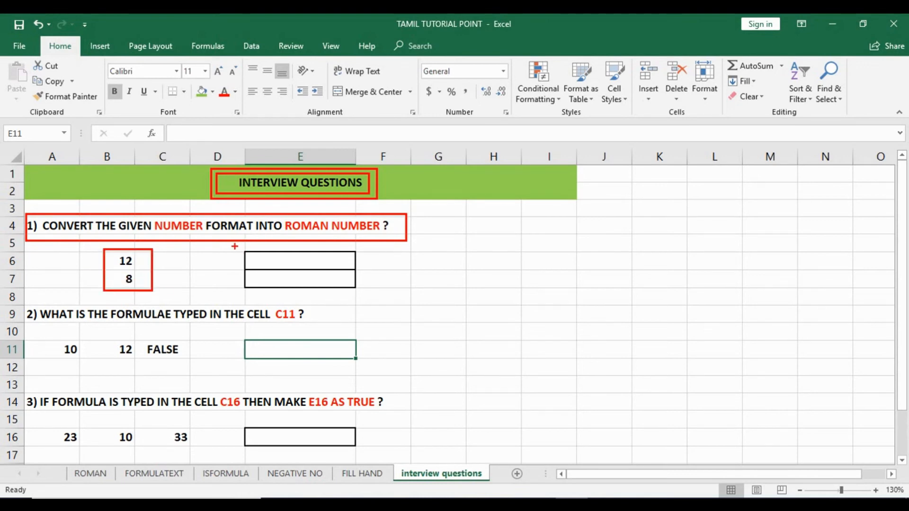
{"action": "left_click_drag", "start_coordinate": [235, 246], "coordinate": [386, 294]}
{"action": "key", "text": "Escape"}
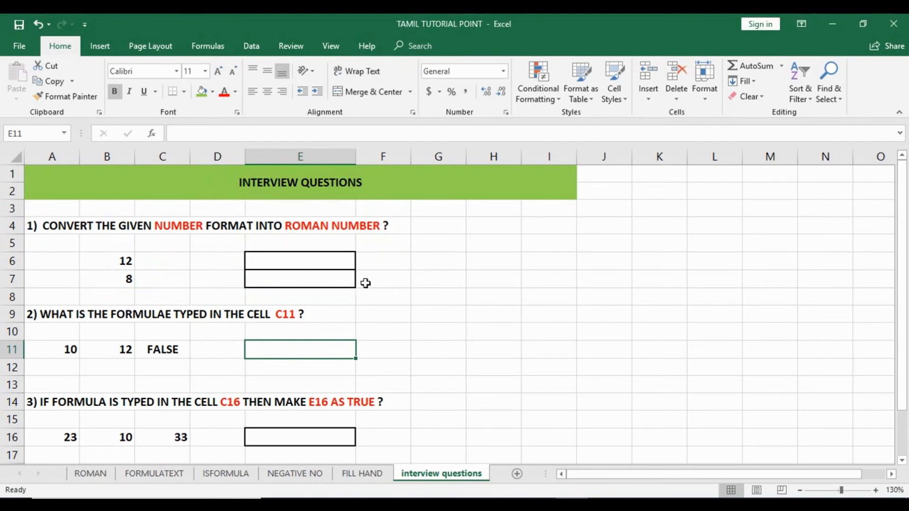
Enter the formula =ROMAN(B6) in cell E6 on the interview questions sheet to answer the first question.
{"action": "double_click", "coordinate": [335, 266]}
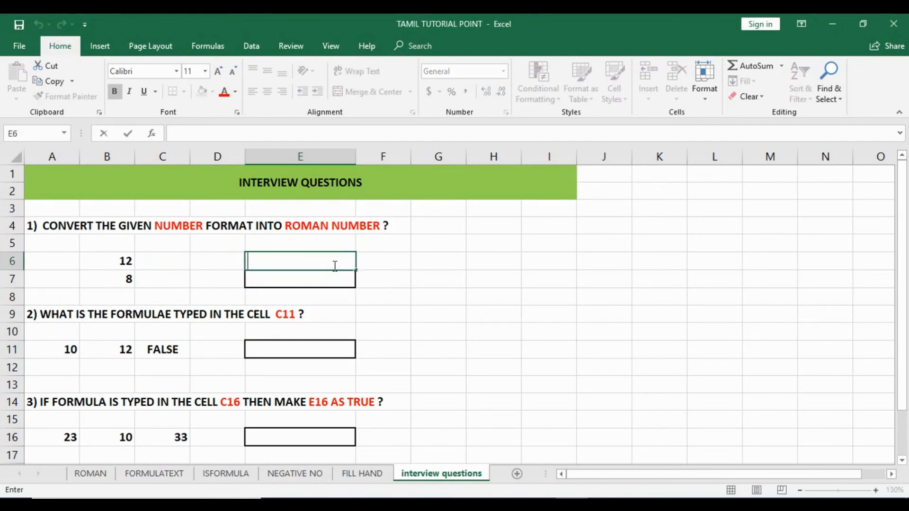
{"action": "type", "text": "=r"}
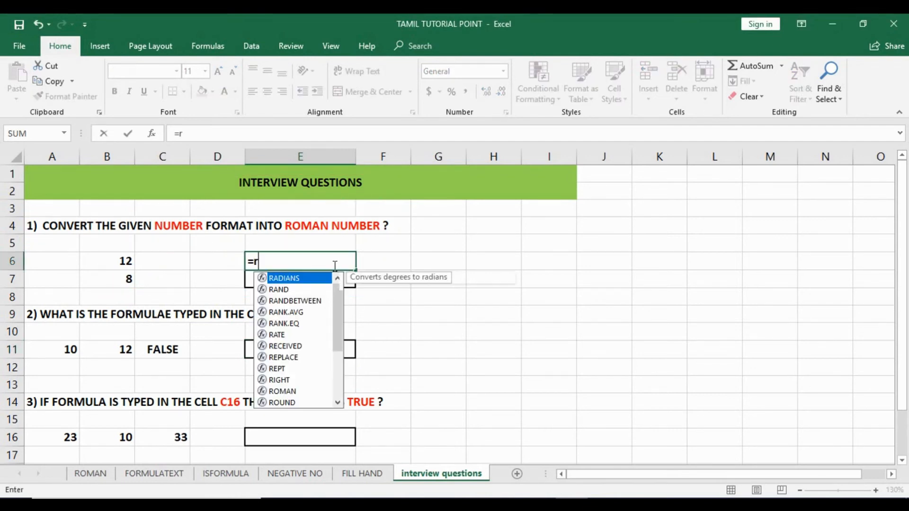
{"action": "type", "text": "oman("}
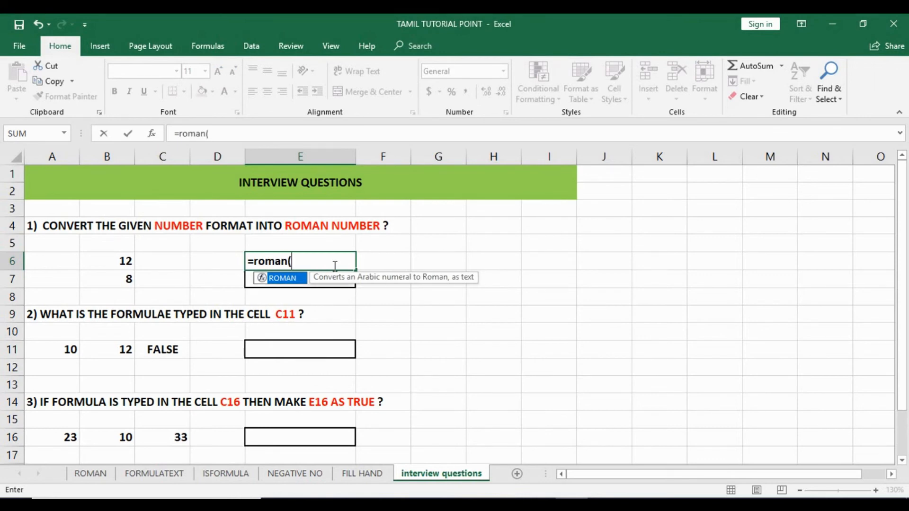
{"action": "key", "text": "Left"}
{"action": "key", "text": "Left"}
{"action": "key", "text": "Left"}
{"action": "type", "text": ")"}
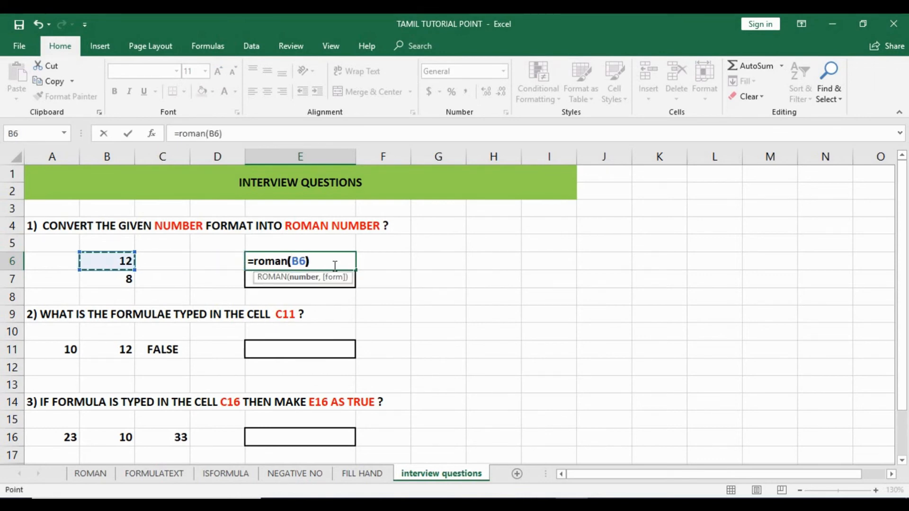
{"action": "key", "text": "Return"}
Copy the ROMAN formula from E6 into E7 to convert the number in B7.
{"action": "left_click", "coordinate": [306, 262]}
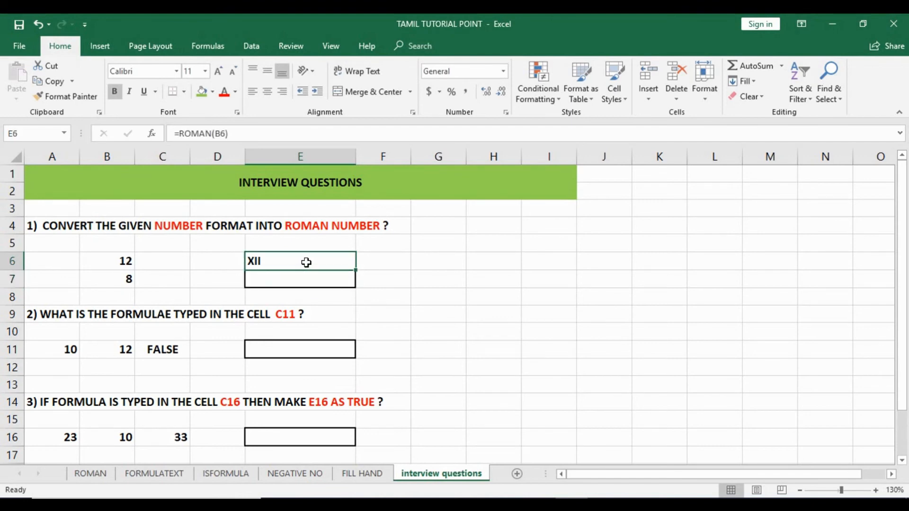
{"action": "key", "text": "ctrl+c"}
{"action": "left_click", "coordinate": [305, 282]}
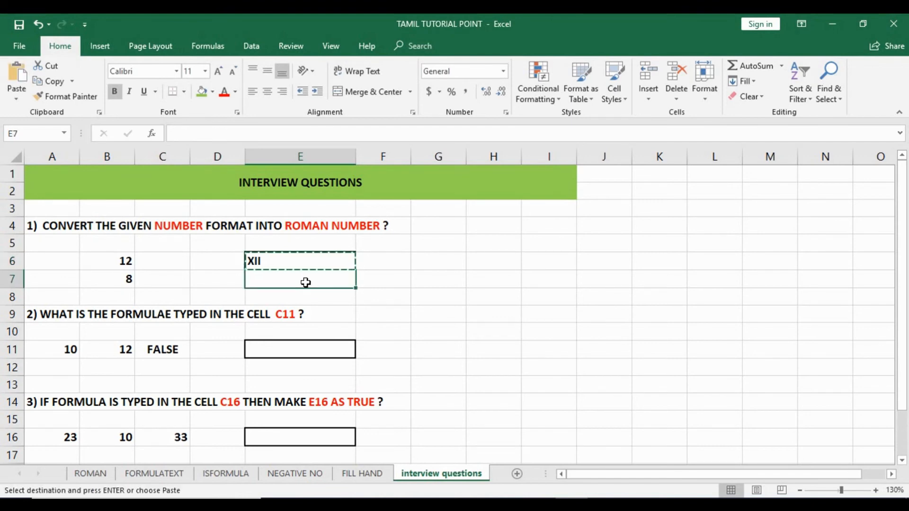
{"action": "key", "text": "ctrl+v"}
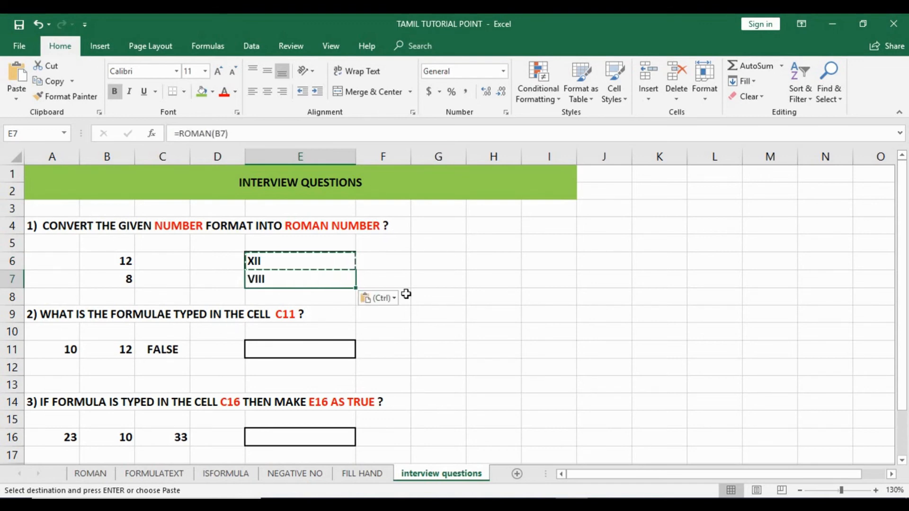
{"action": "key", "text": "Escape"}
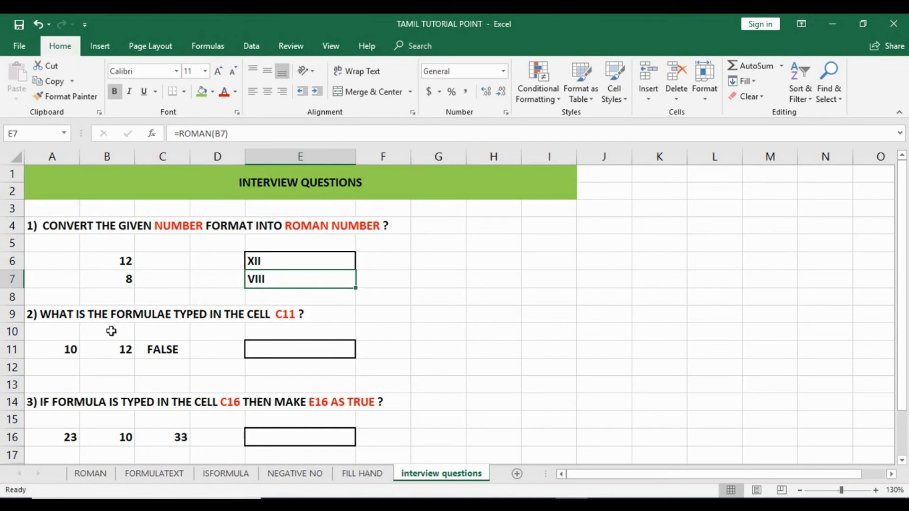
Show the formulas in the sheet to examine the ROMAN entries in E6:E7, and switch back to displaying values.
{"action": "key", "text": "ctrl+grave"}
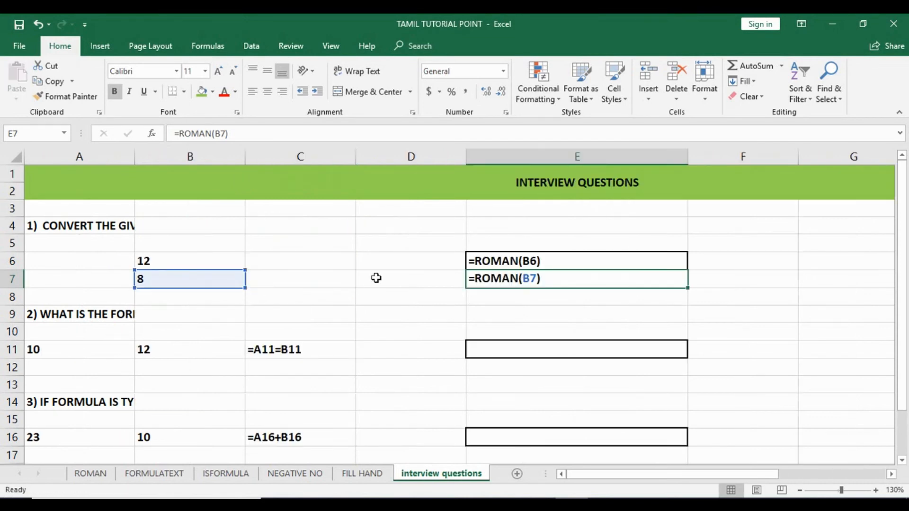
{"action": "key", "text": "ctrl+2"}
{"action": "mouse_move", "coordinate": [437, 240]}
{"action": "left_mouse_down"}
{"action": "mouse_move", "coordinate": [649, 295]}
{"action": "mouse_move", "coordinate": [717, 301]}
{"action": "left_mouse_up"}
{"action": "key", "text": "Escape"}
{"action": "key", "text": "ctrl+grave"}
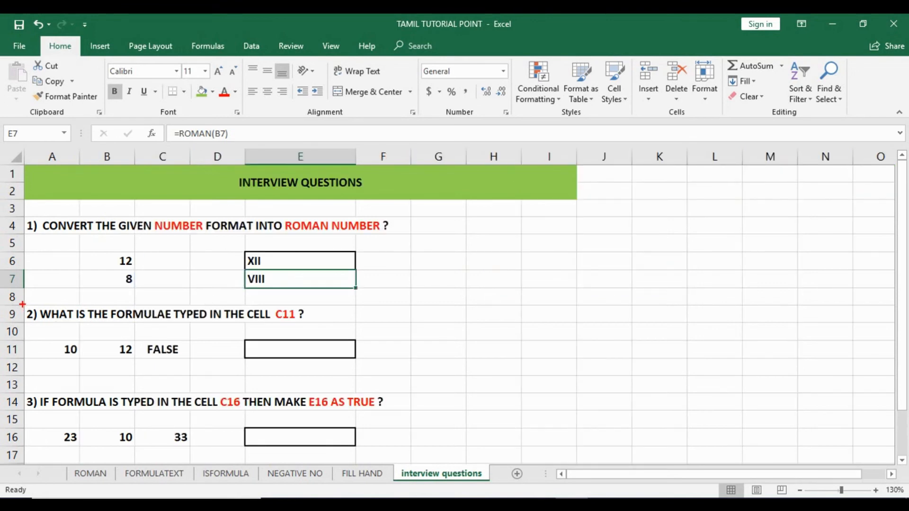
{"action": "mouse_move", "coordinate": [23, 305]}
{"action": "left_mouse_down"}
{"action": "mouse_move", "coordinate": [46, 324]}
{"action": "mouse_move", "coordinate": [323, 329]}
{"action": "left_mouse_up"}
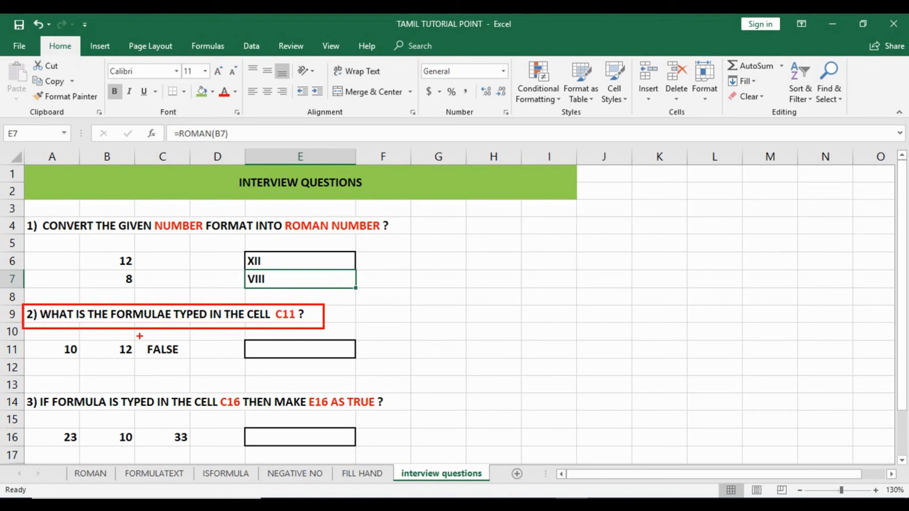
{"action": "left_click_drag", "start_coordinate": [137, 336], "coordinate": [188, 362]}
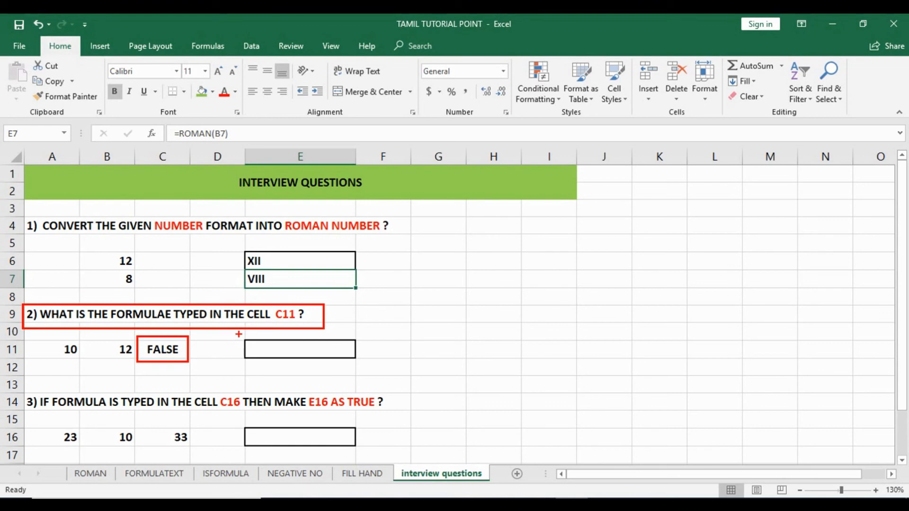
{"action": "mouse_move", "coordinate": [239, 334]}
{"action": "left_mouse_down"}
{"action": "mouse_move", "coordinate": [268, 368]}
{"action": "mouse_move", "coordinate": [377, 365]}
{"action": "left_mouse_up"}
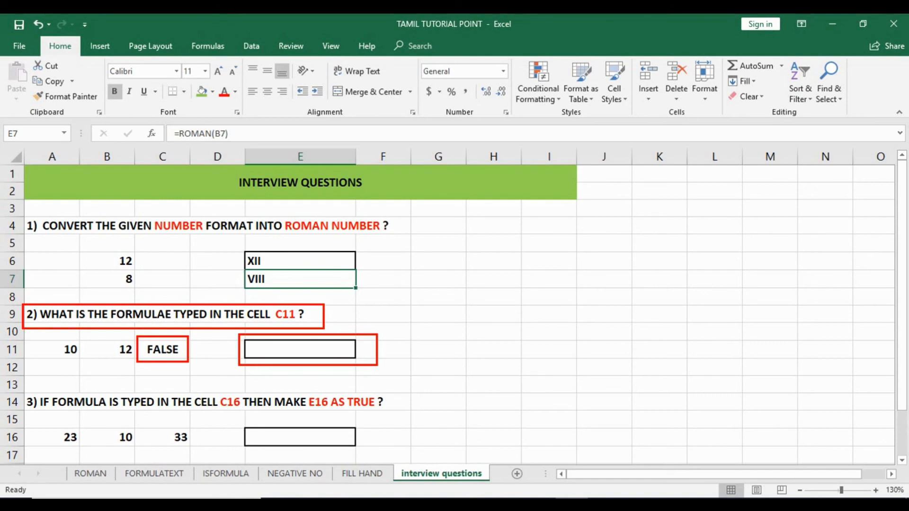
Enter the formula =FORMULATEXT(C11) in cell E11 to answer the second question.
{"action": "left_click", "coordinate": [304, 347]}
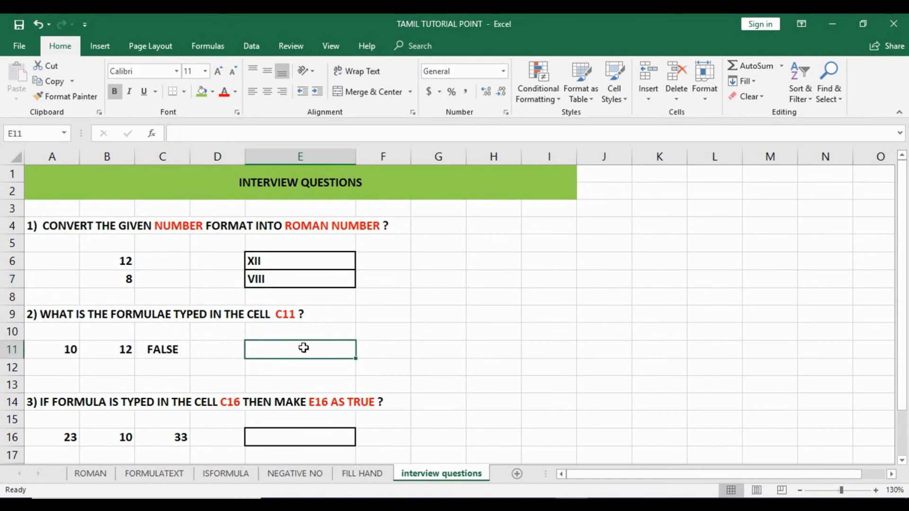
{"action": "type", "text": "=fo"}
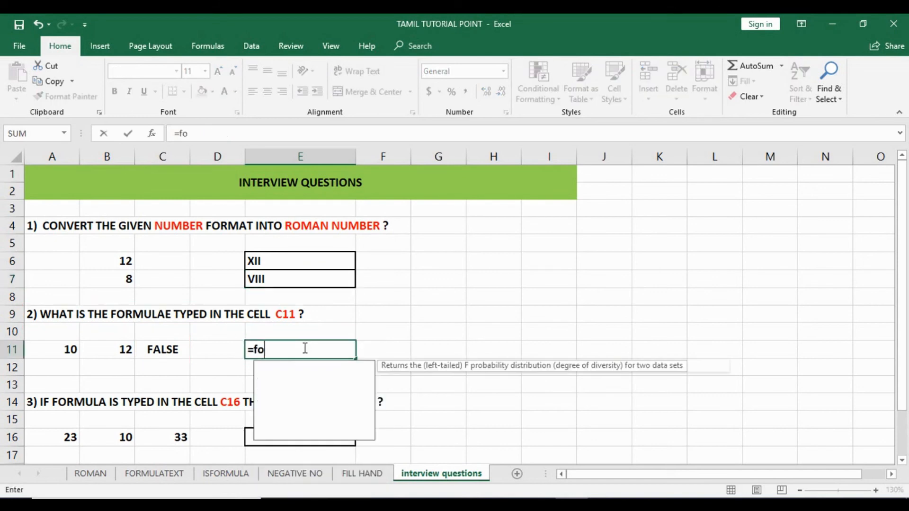
{"action": "type", "text": "rmulates"}
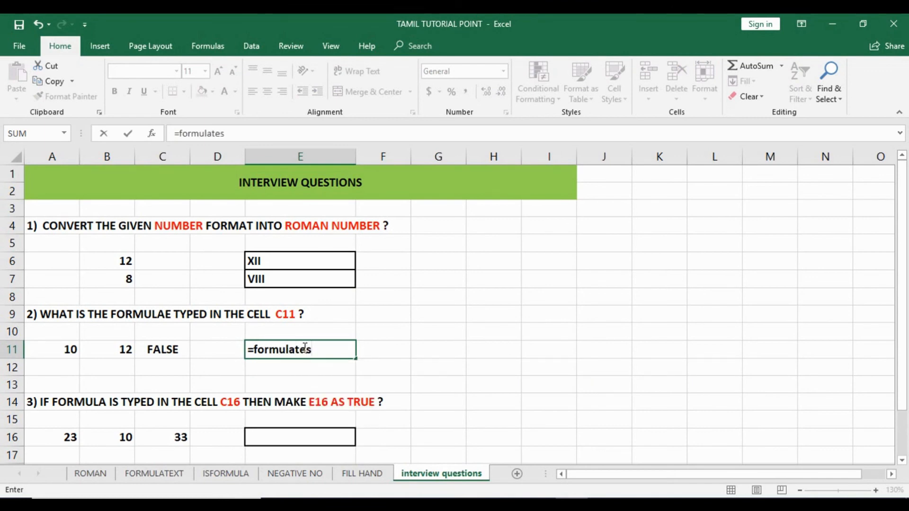
{"action": "key", "text": "BackSpace"}
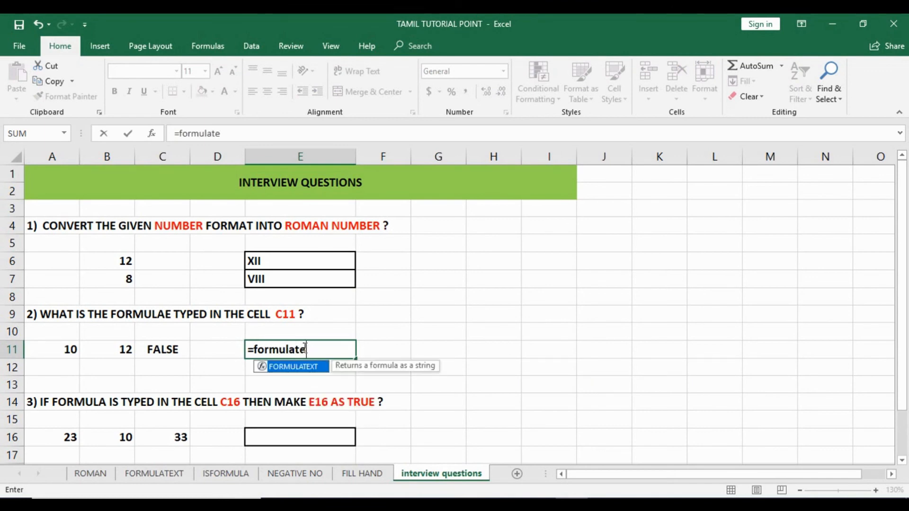
{"action": "type", "text": "xt("}
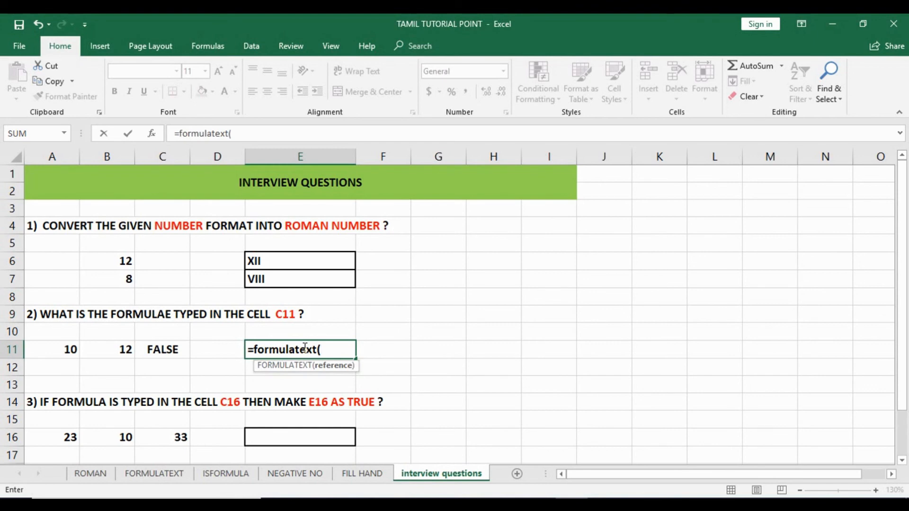
{"action": "key", "text": "Left"}
{"action": "key", "text": "Left"}
{"action": "type", "text": ")"}
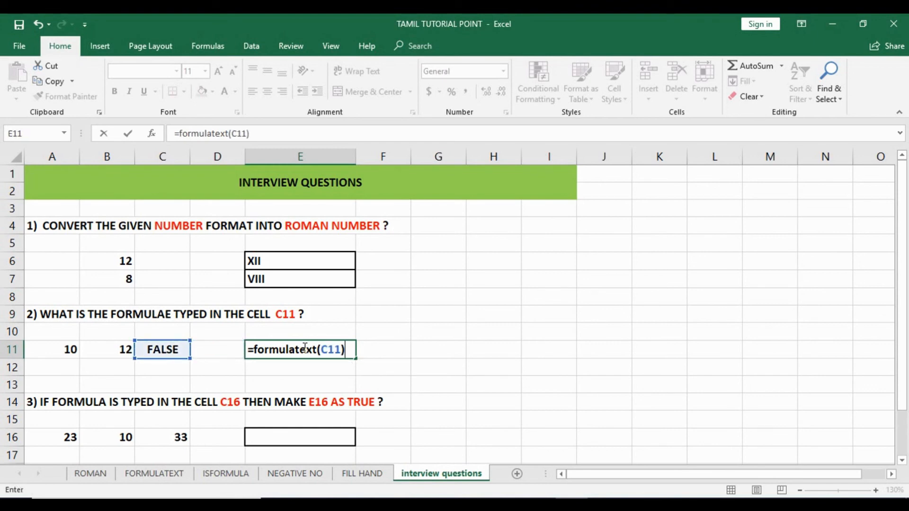
{"action": "key", "text": "Return"}
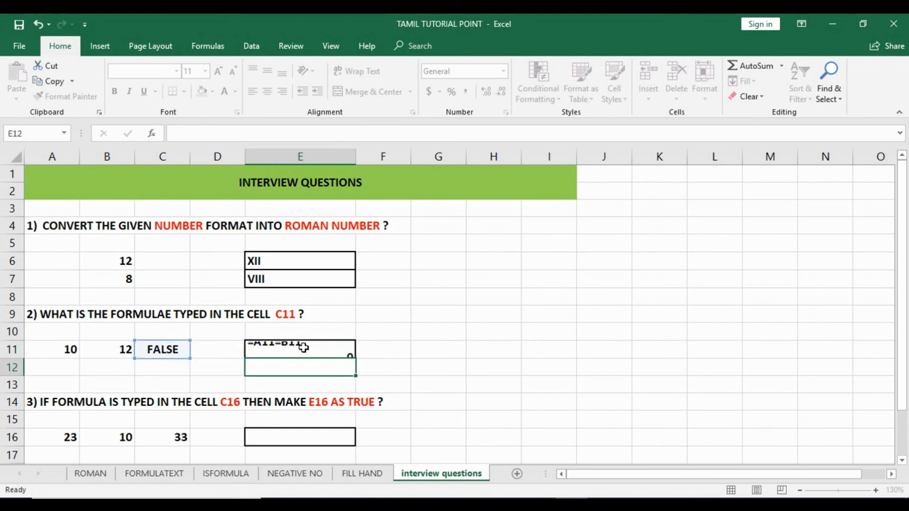
{"action": "left_click", "coordinate": [402, 360]}
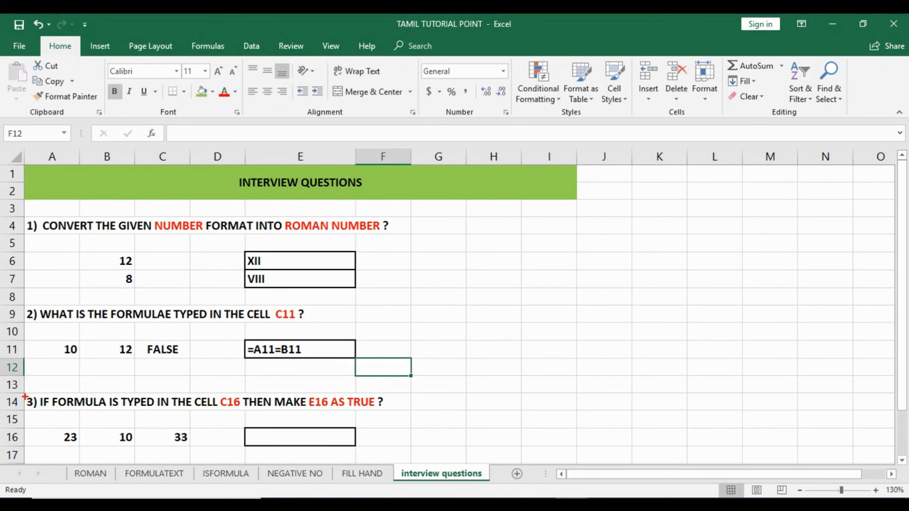
{"action": "mouse_move", "coordinate": [23, 391]}
{"action": "left_mouse_down"}
{"action": "mouse_move", "coordinate": [48, 411]}
{"action": "mouse_move", "coordinate": [393, 414]}
{"action": "left_mouse_up"}
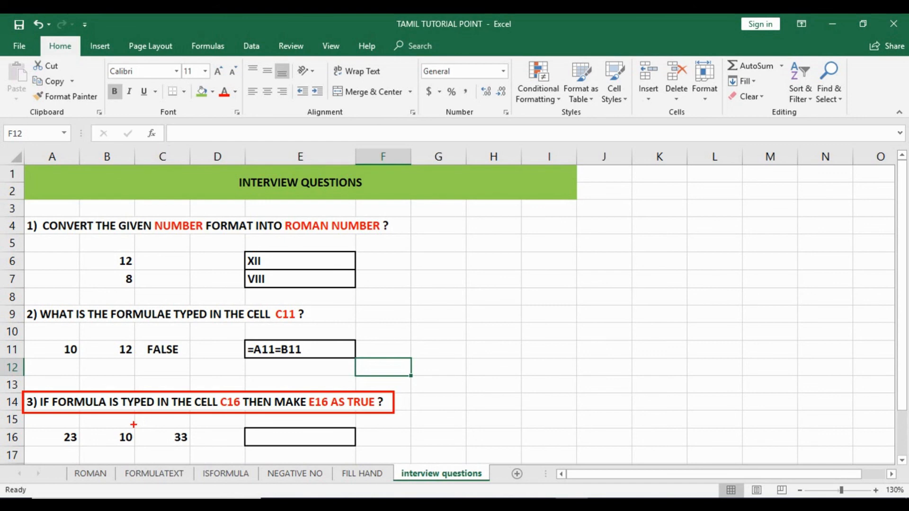
{"action": "left_click_drag", "start_coordinate": [133, 425], "coordinate": [207, 449]}
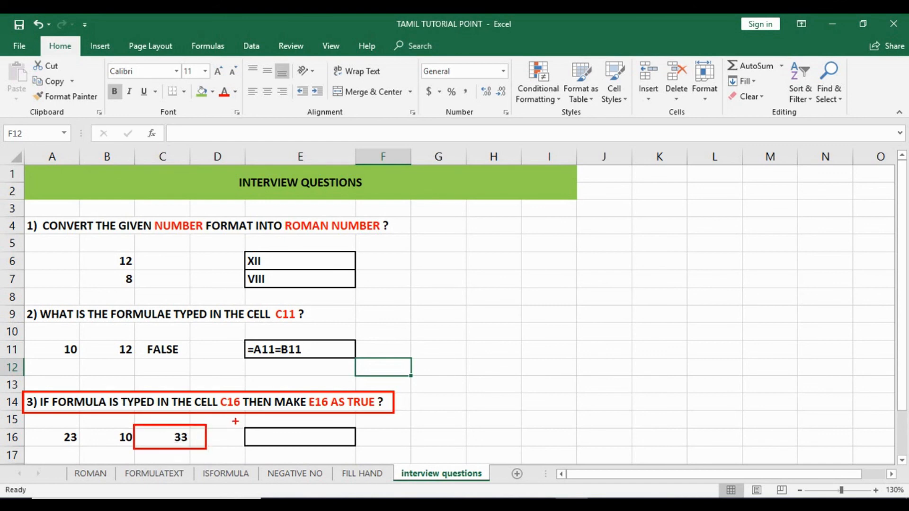
{"action": "mouse_move", "coordinate": [235, 422]}
{"action": "left_mouse_down"}
{"action": "mouse_move", "coordinate": [243, 435]}
{"action": "mouse_move", "coordinate": [302, 451]}
{"action": "mouse_move", "coordinate": [381, 452]}
{"action": "left_mouse_up"}
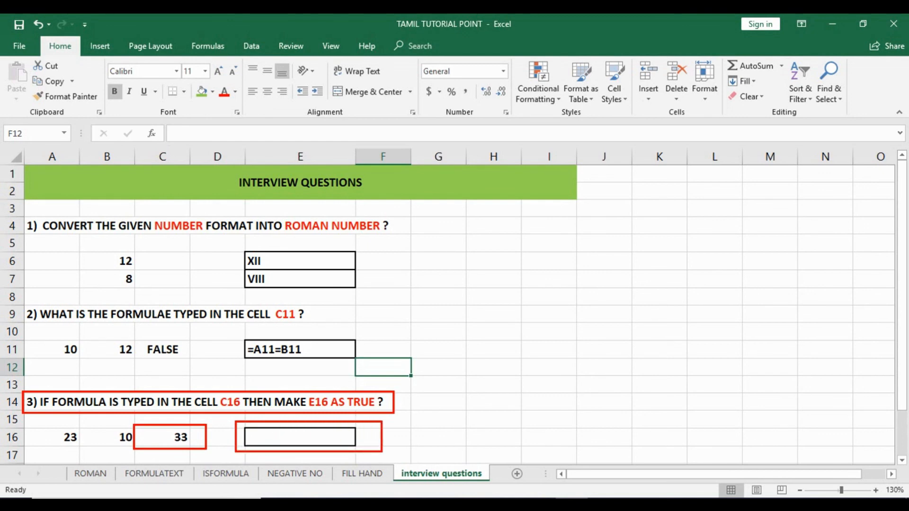
Try a direct reference to C16 in cell E16, and clear the entry.
{"action": "left_click", "coordinate": [315, 440]}
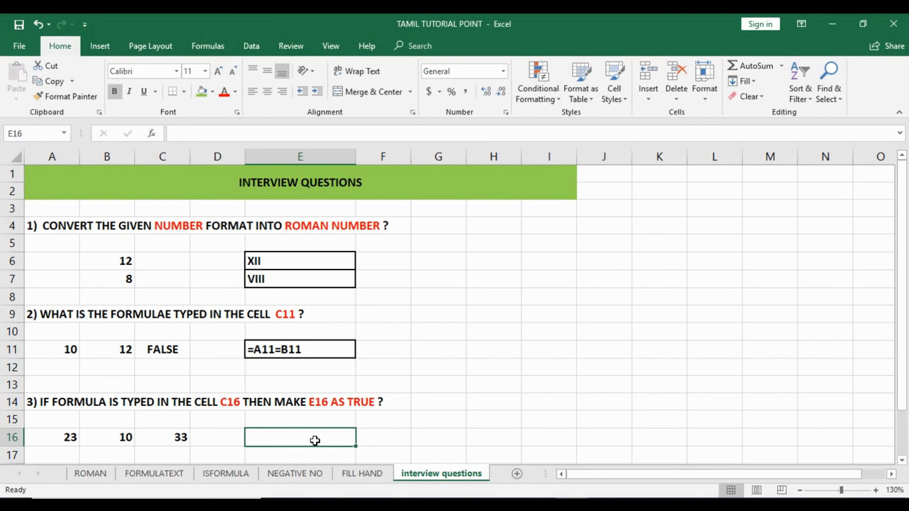
{"action": "type", "text": "="}
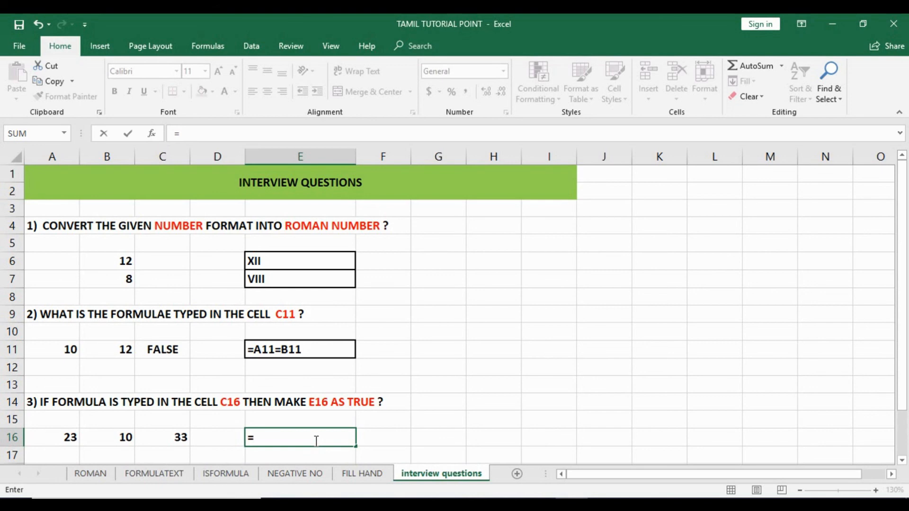
{"action": "left_click", "coordinate": [169, 435]}
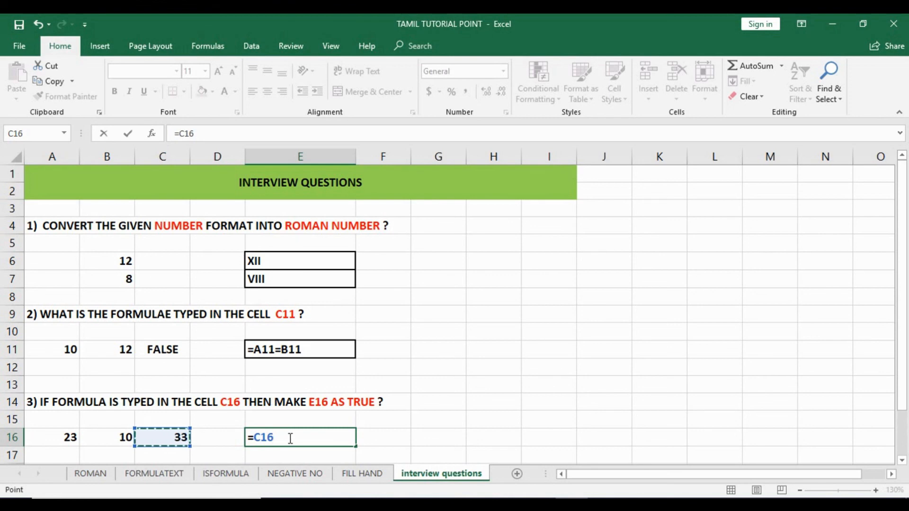
{"action": "key", "text": "BackSpace"}
{"action": "key", "text": "BackSpace"}
{"action": "key", "text": "BackSpace"}
{"action": "key", "text": "BackSpace"}
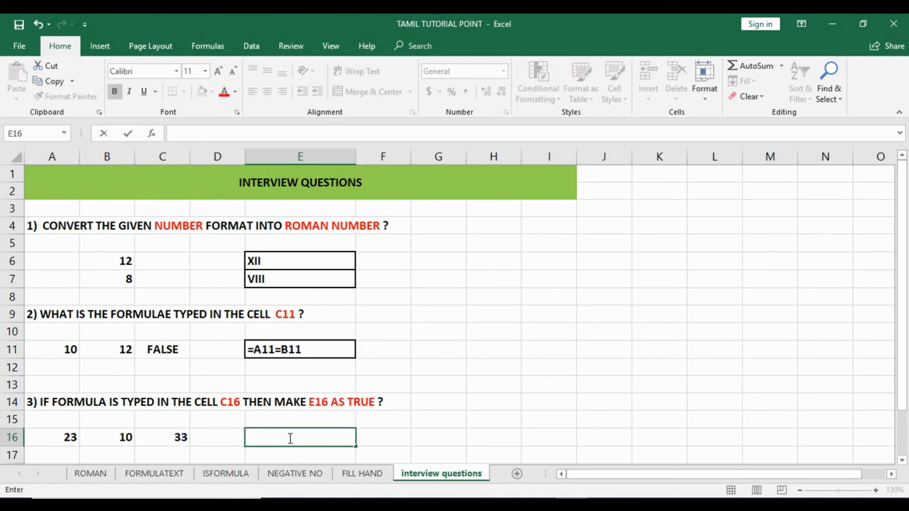
Enter the formula =ISFORMULA(C16) in cell E16 to answer the third question.
{"action": "type", "text": "="}
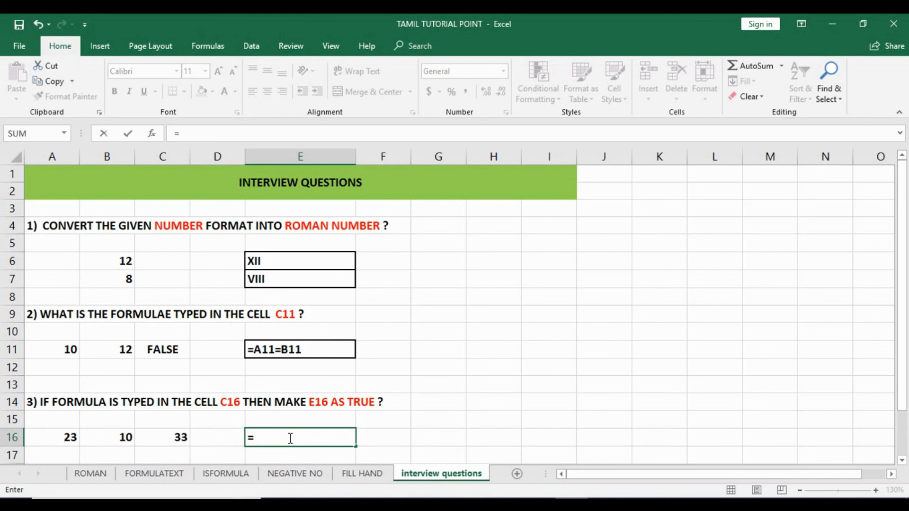
{"action": "type", "text": "i"}
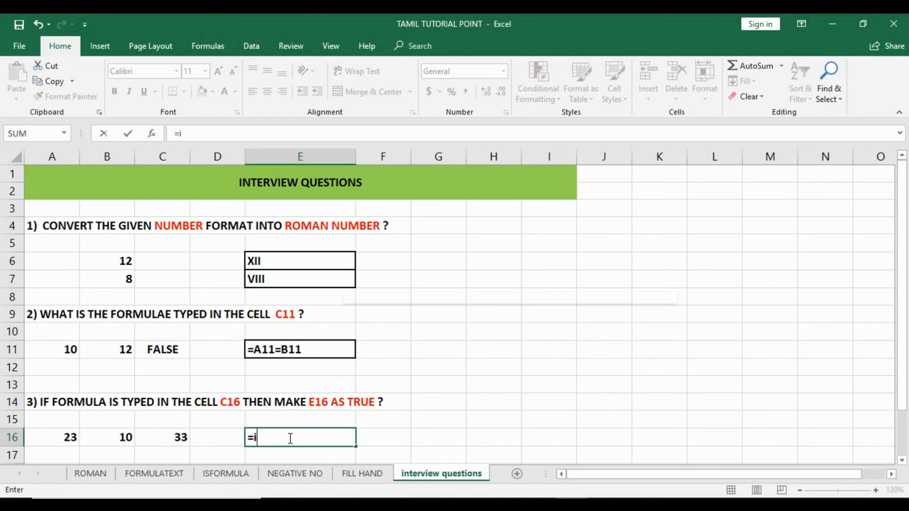
{"action": "type", "text": "sform"}
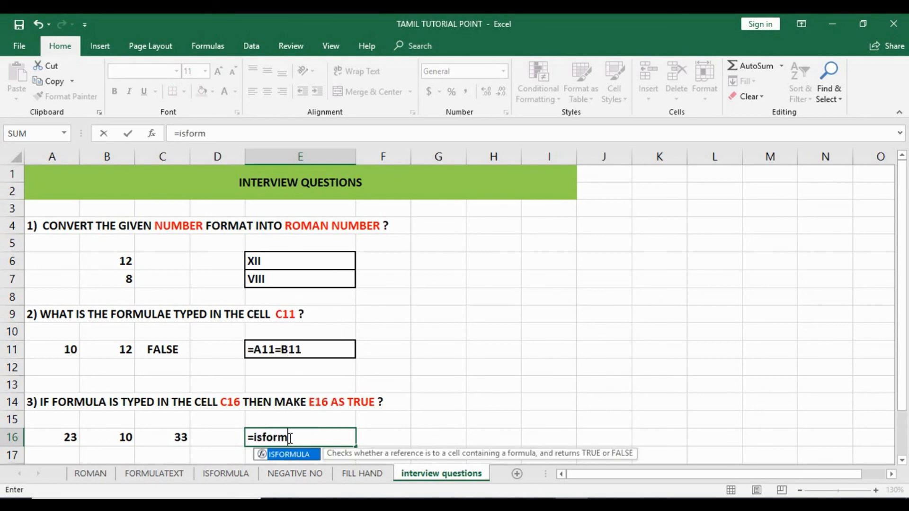
{"action": "type", "text": "ula("}
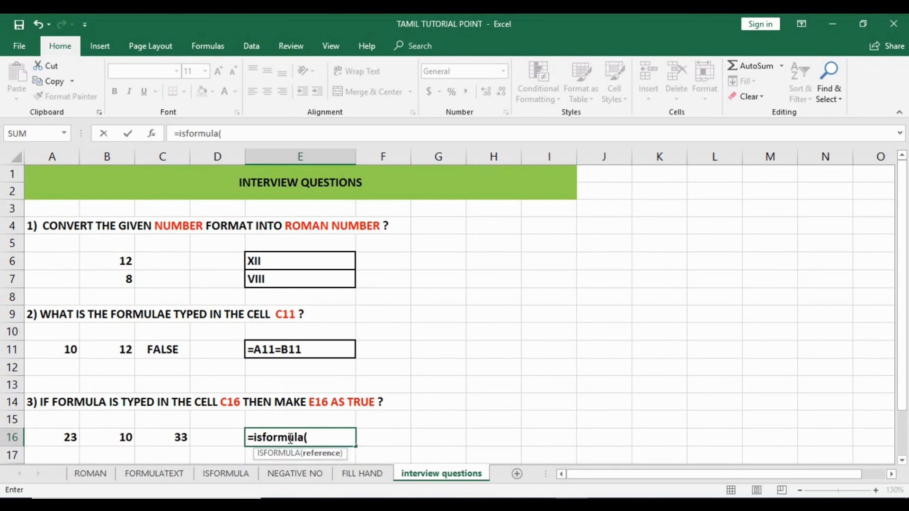
{"action": "key", "text": "Left"}
{"action": "key", "text": "Left"}
{"action": "type", "text": ")"}
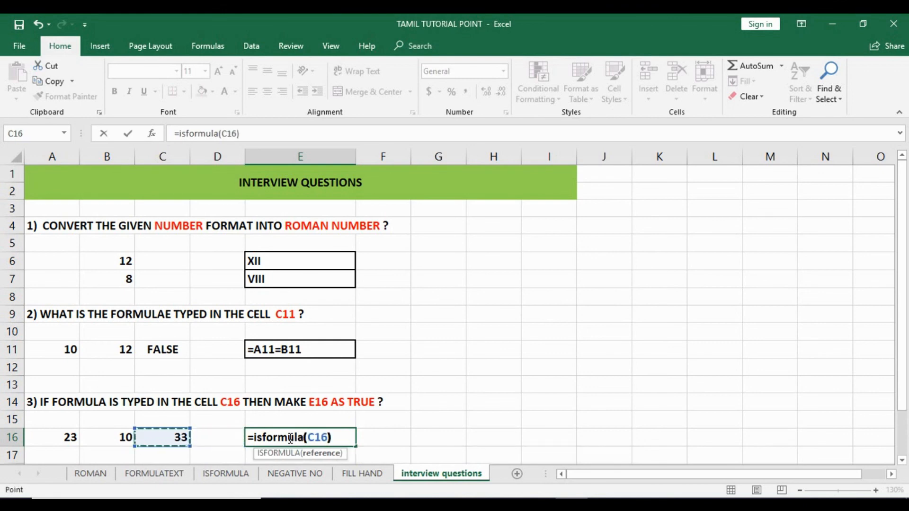
{"action": "key", "text": "Return"}
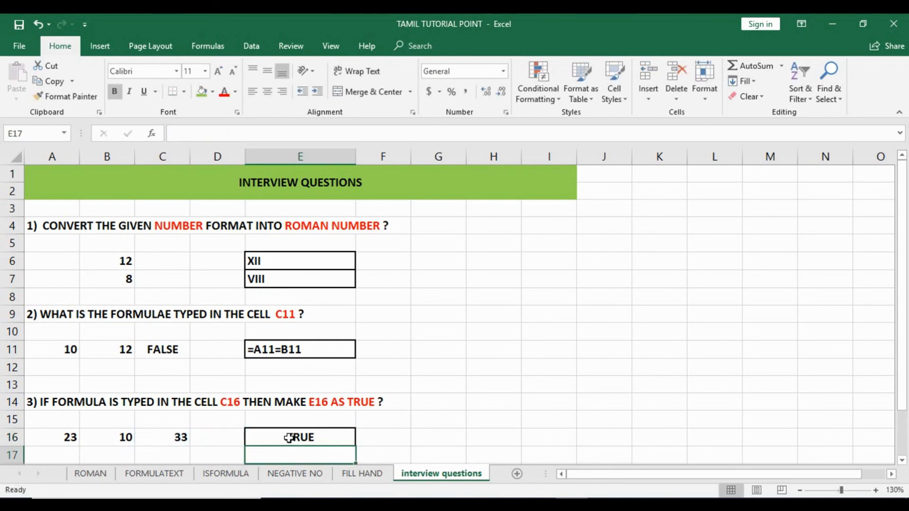
{"action": "left_click", "coordinate": [390, 431]}
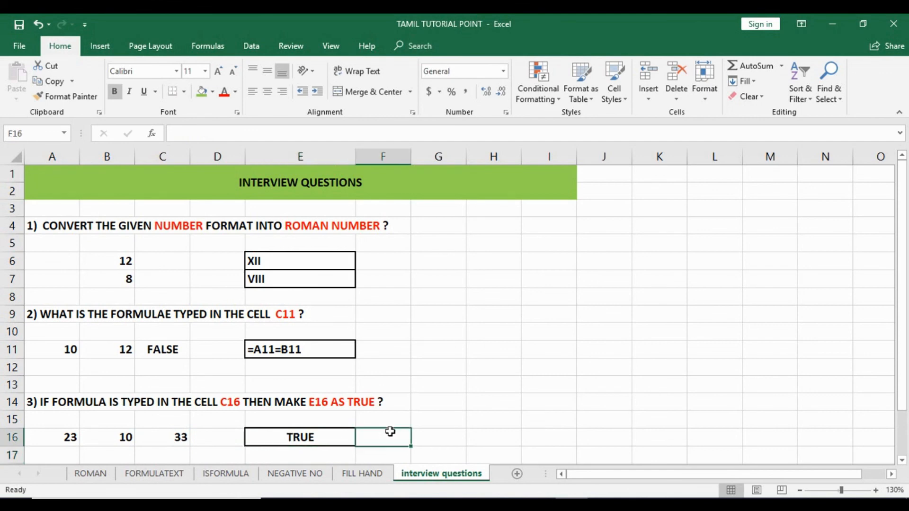